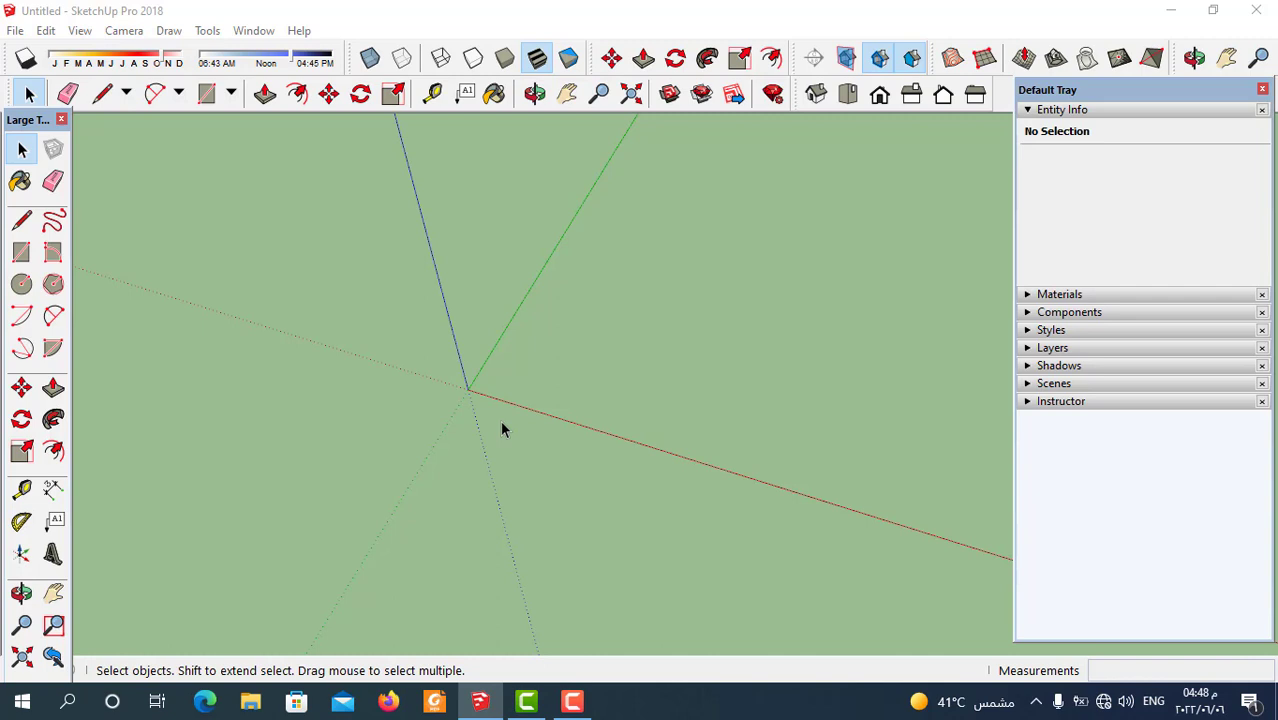
# Orbit the empty model and browse the shape-drawing options without choosing one
pyautogui.moveTo(520, 426)
pyautogui.mouseDown(button='middle')
pyautogui.moveTo(468, 402)
pyautogui.moveTo(456, 362)
pyautogui.moveTo(503, 287)
pyautogui.mouseUp(button='middle')
pyautogui.scroll(1, 617, 572)
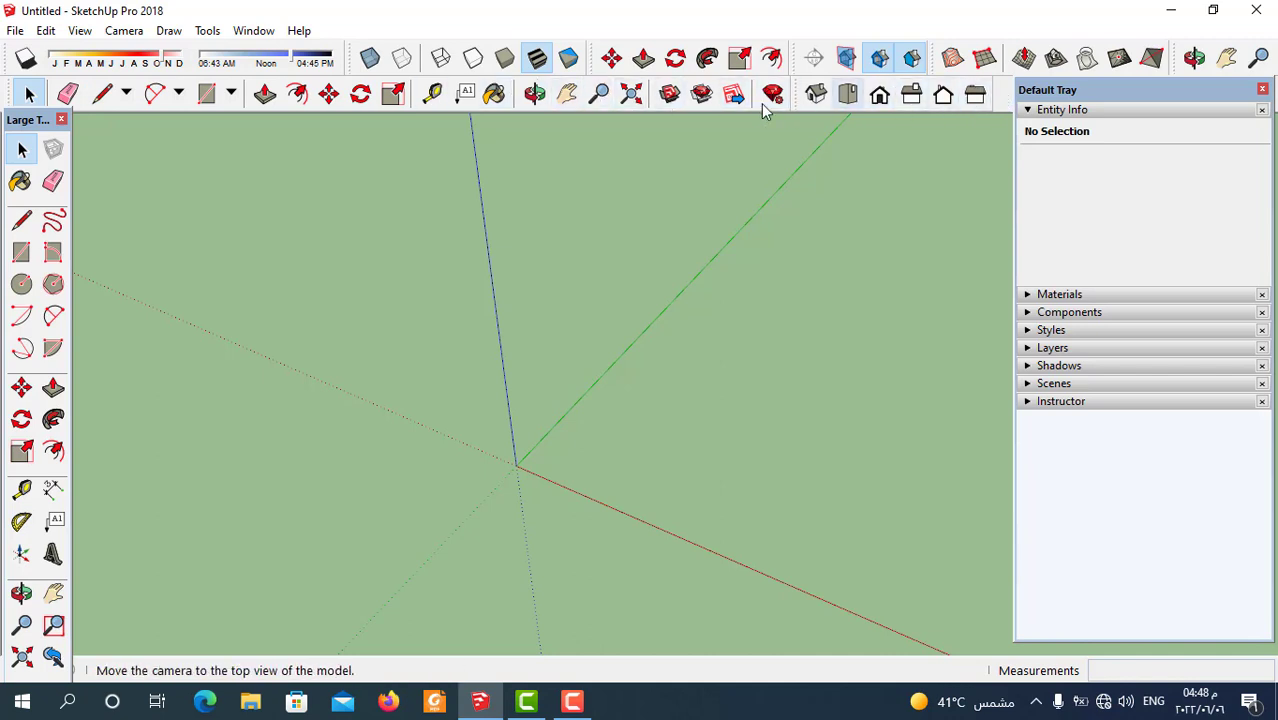
pyautogui.click(231, 95)
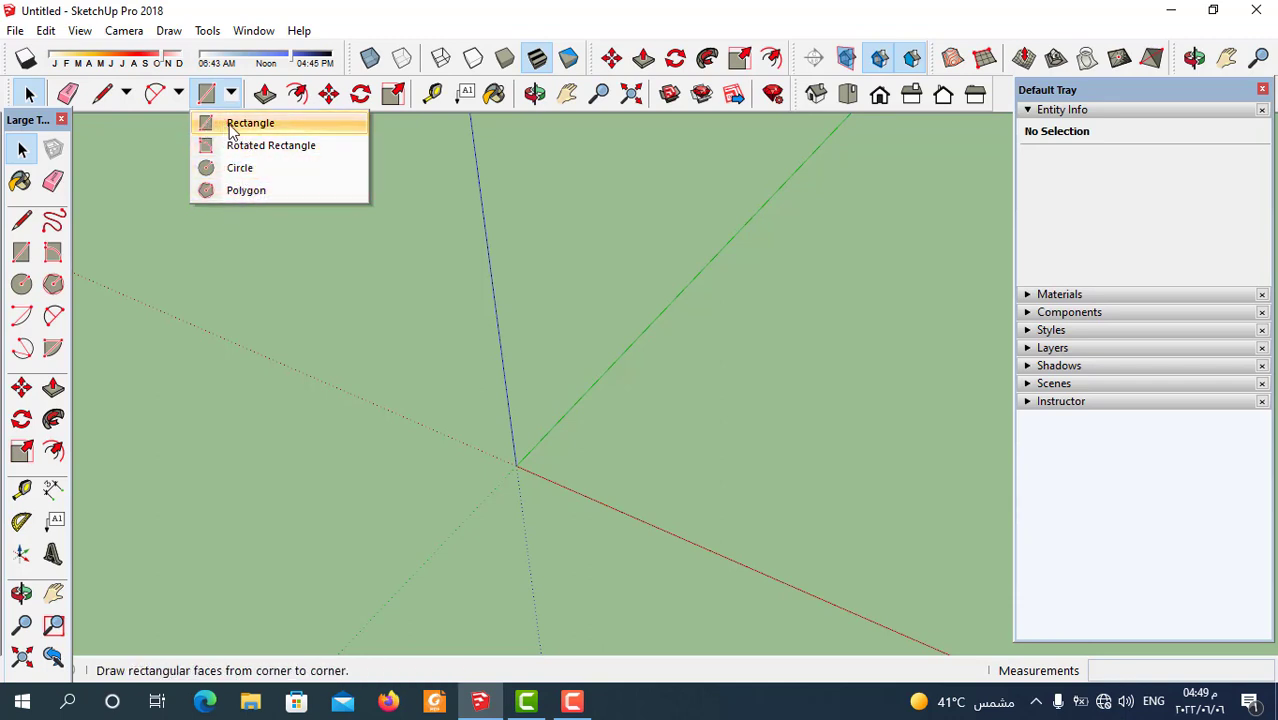
pyautogui.press('Escape')
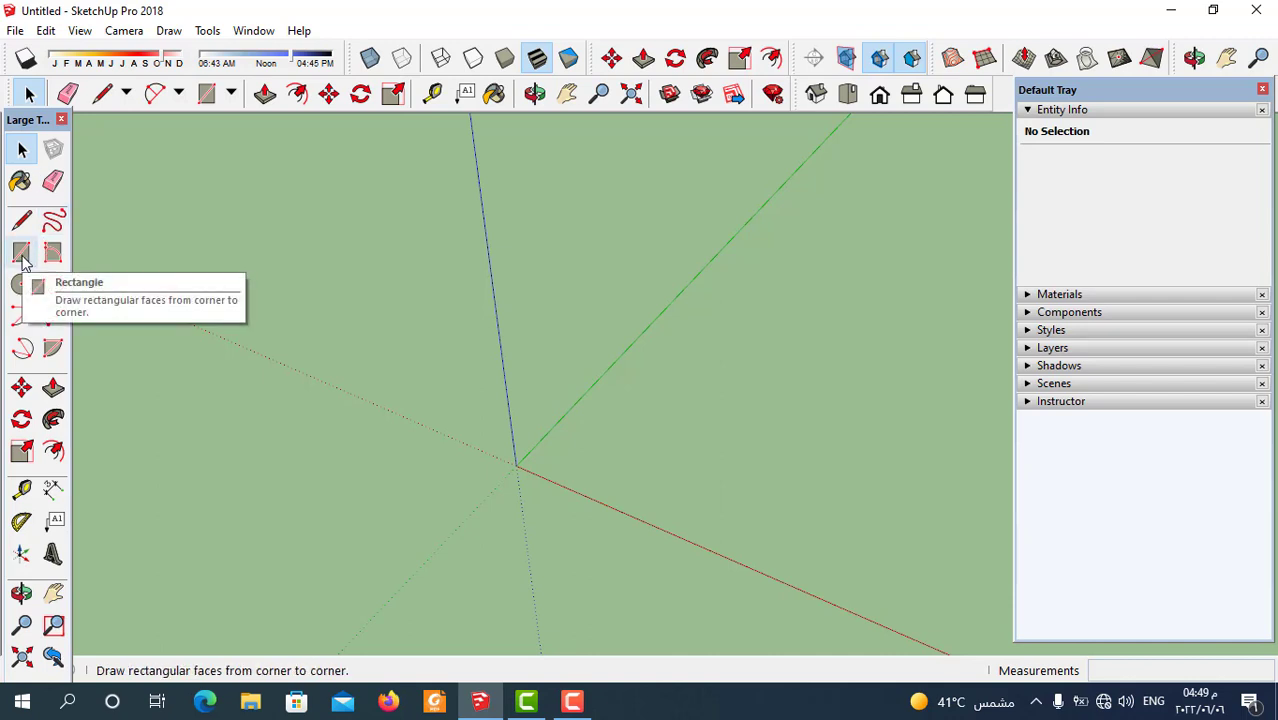
# Draw a flat rectangle on the ground beside the origin, between the red and green axes
pyautogui.click(22, 255)
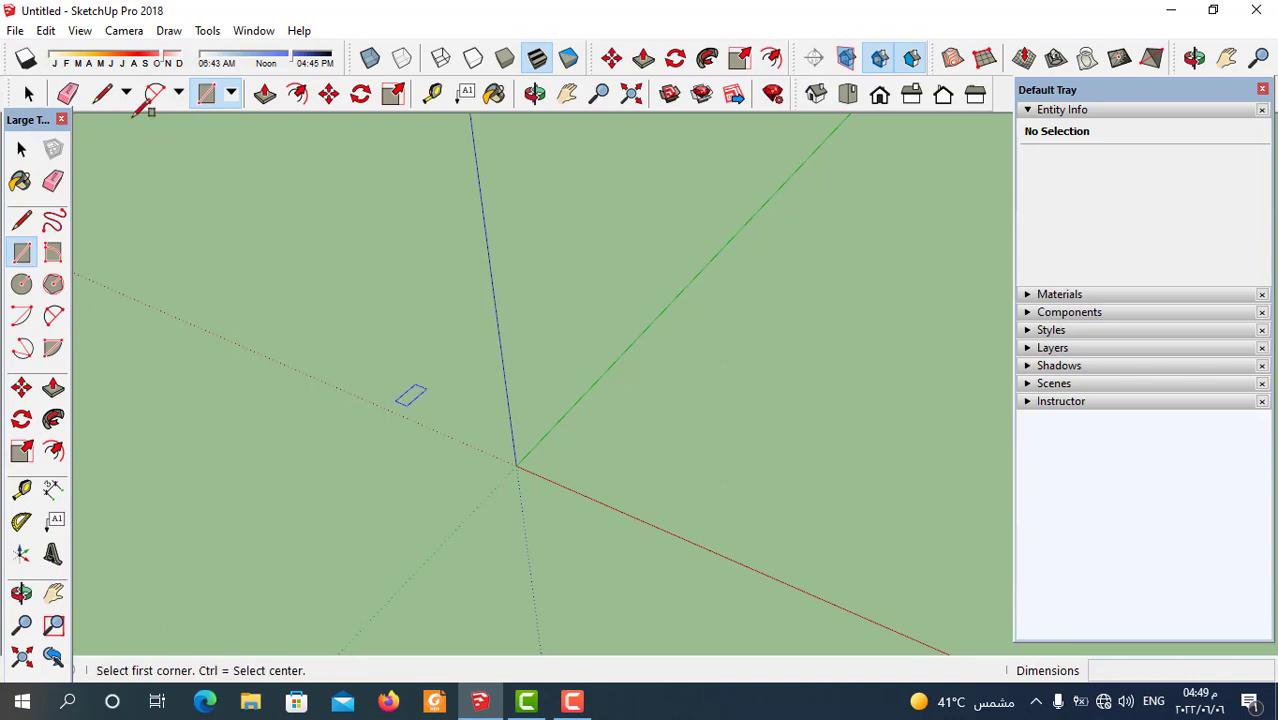
pyautogui.click(24, 258)
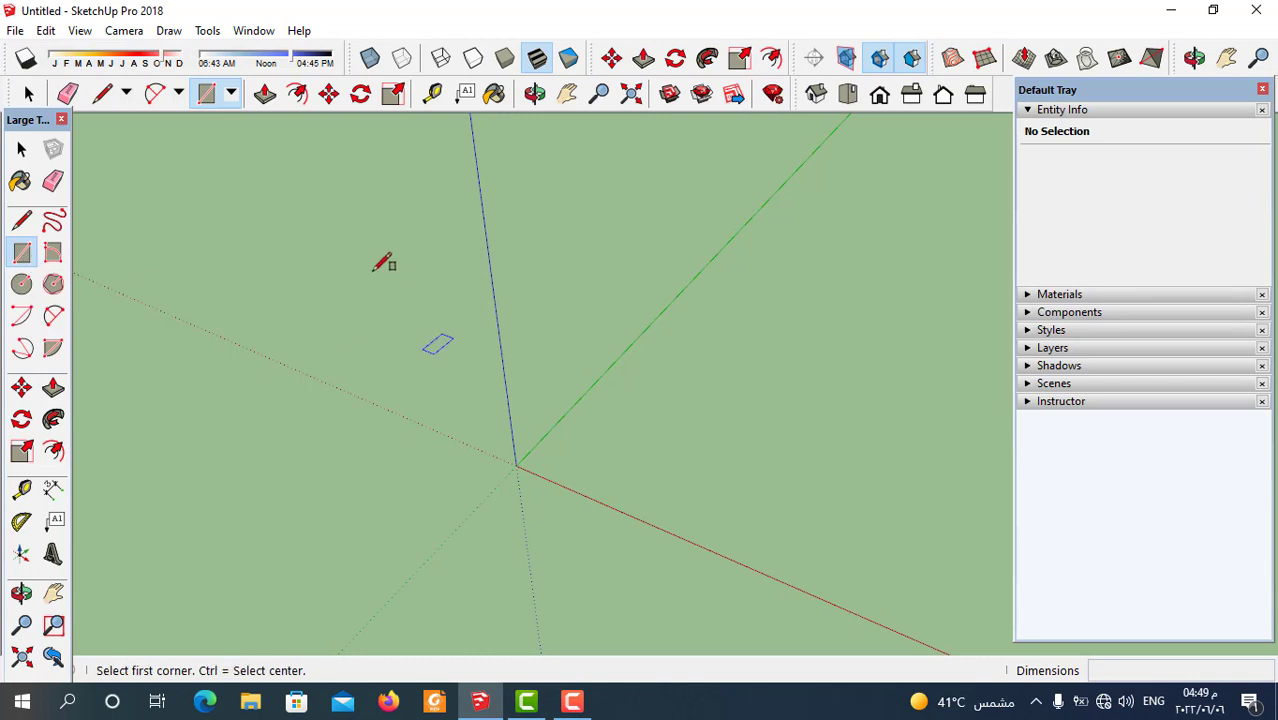
pyautogui.scroll(2, 560, 460)
pyautogui.moveTo(565, 456); pyautogui.dragTo(502, 392, button='middle')
pyautogui.scroll(1, 630, 384)
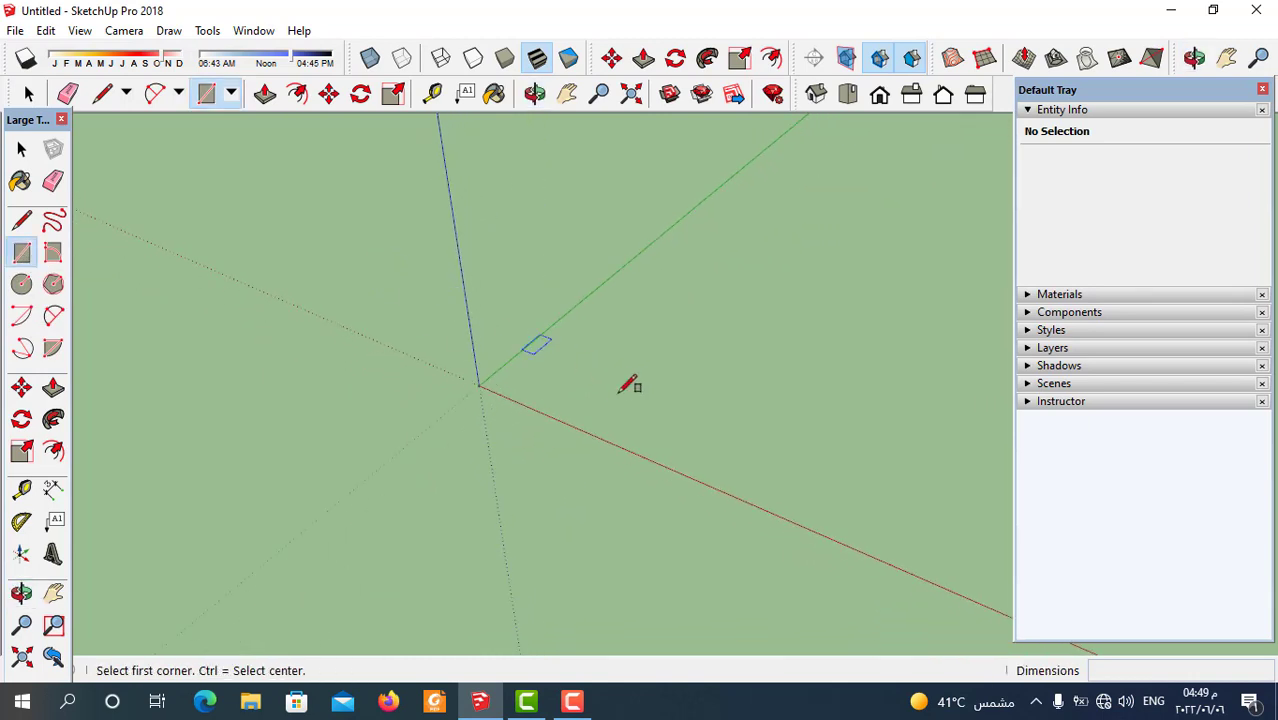
pyautogui.scroll(2, 632, 386)
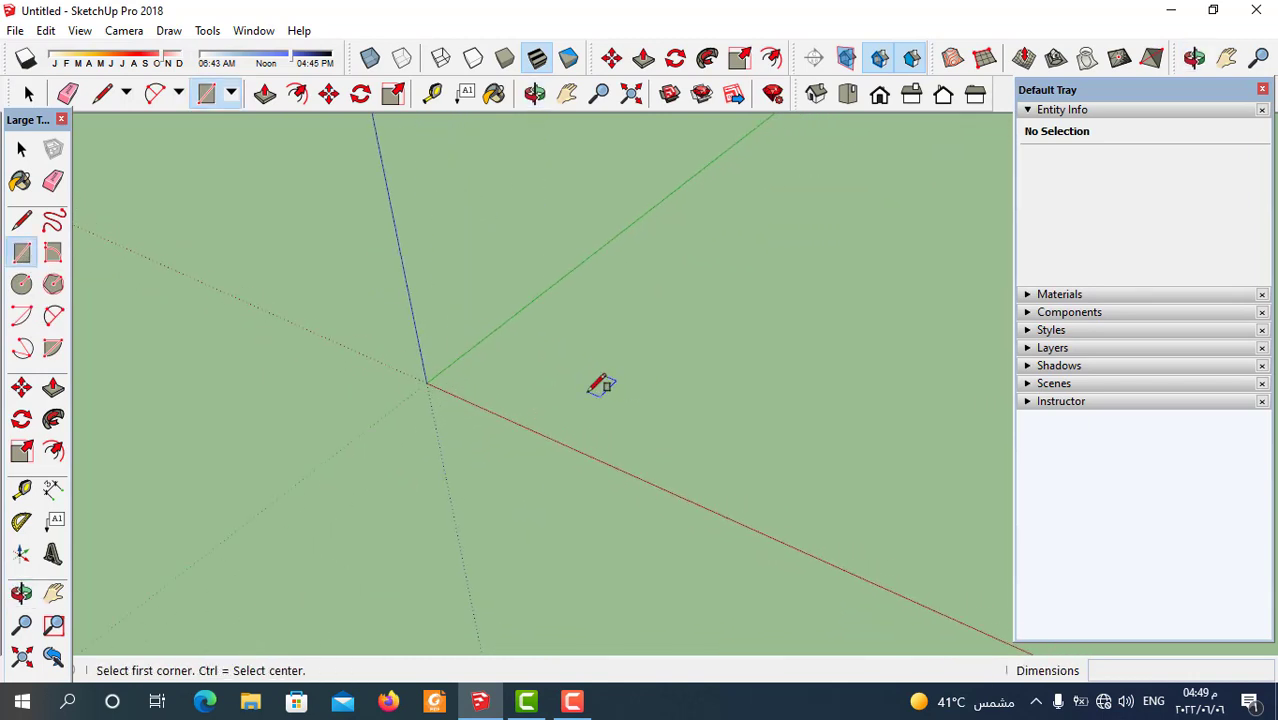
pyautogui.click(508, 388)
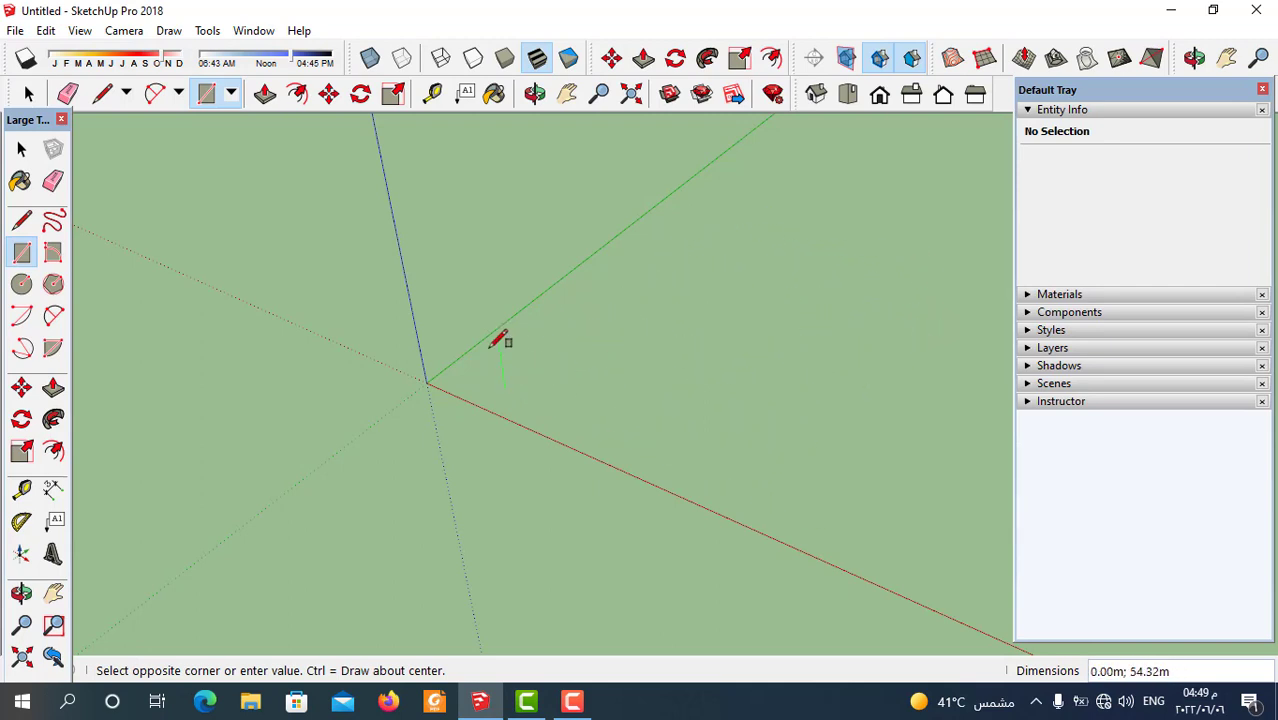
pyautogui.scroll(-1, 505, 337)
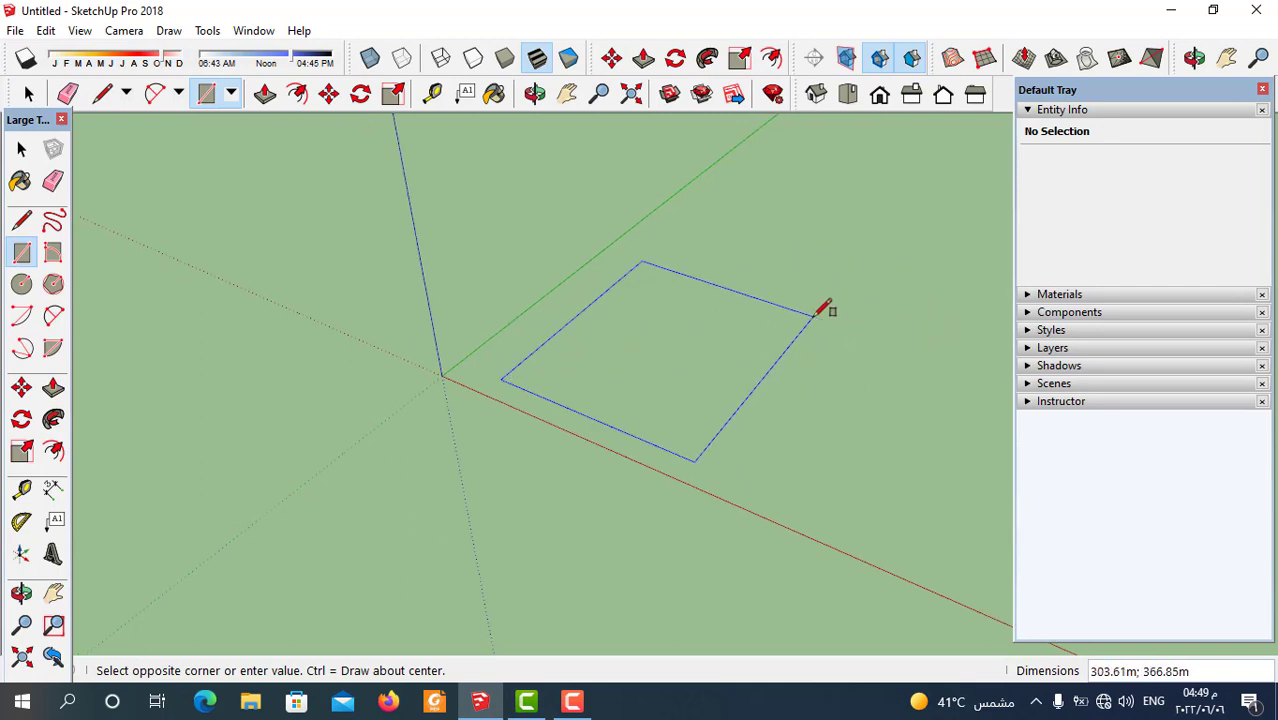
pyautogui.click(816, 314)
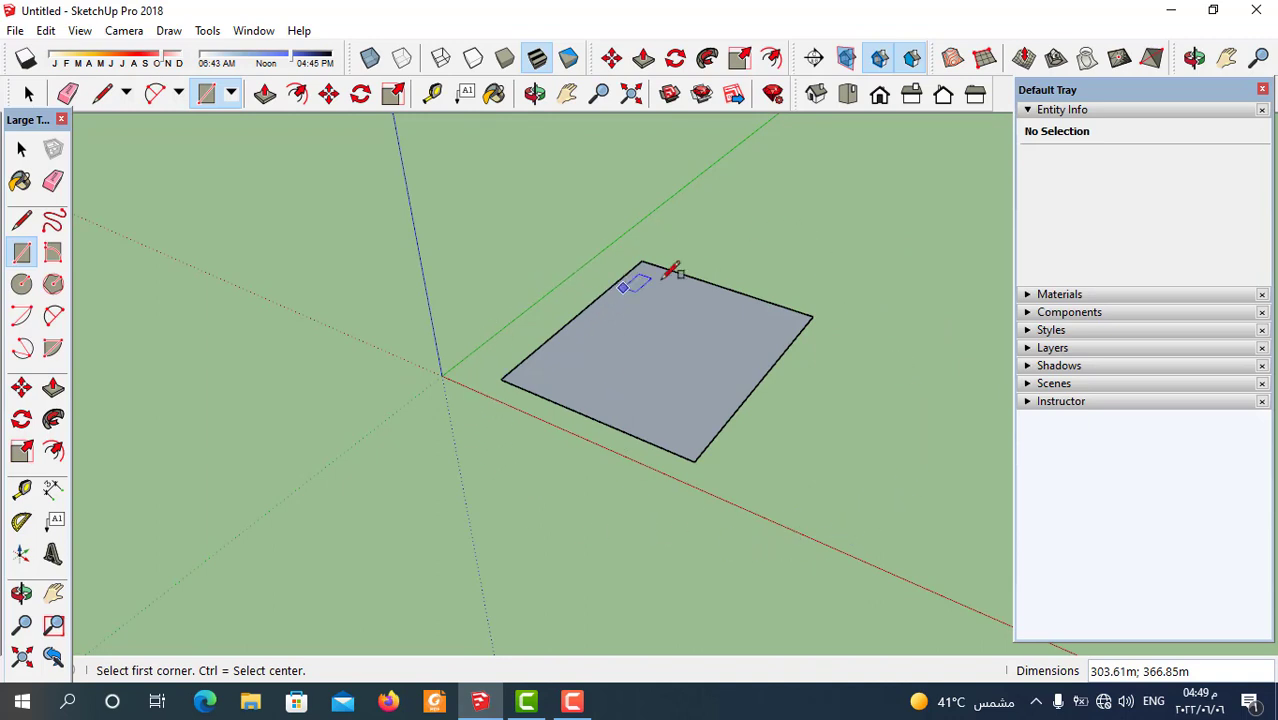
pyautogui.press('Escape')
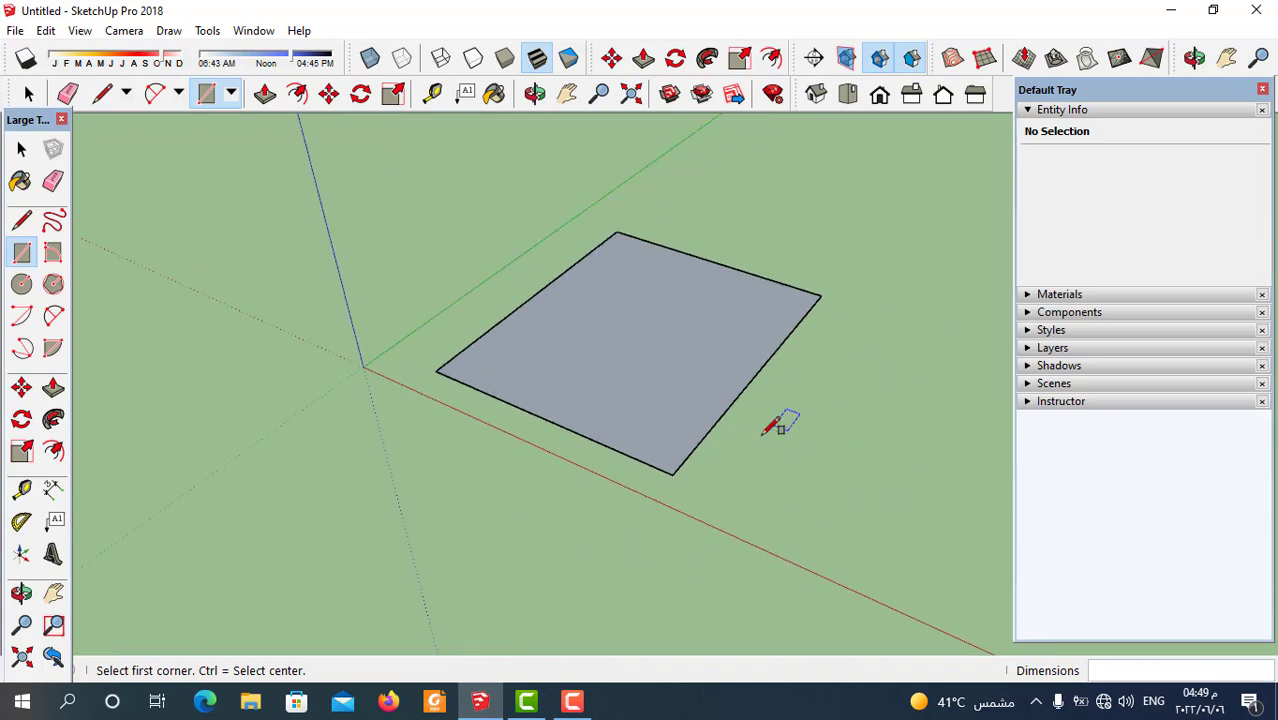
pyautogui.moveTo(785, 408); pyautogui.dragTo(770, 481, button='middle')
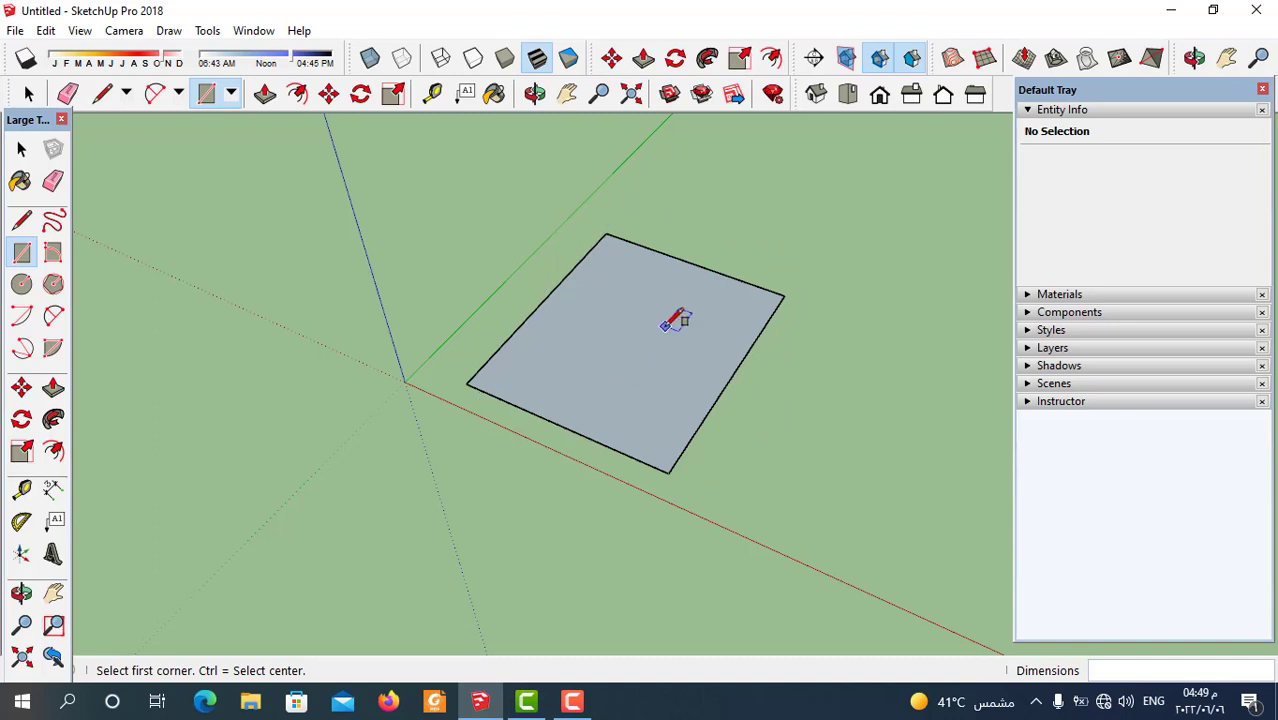
pyautogui.scroll(-2, 485, 308)
pyautogui.scroll(-3, 456, 343)
pyautogui.scroll(-1, 522, 365)
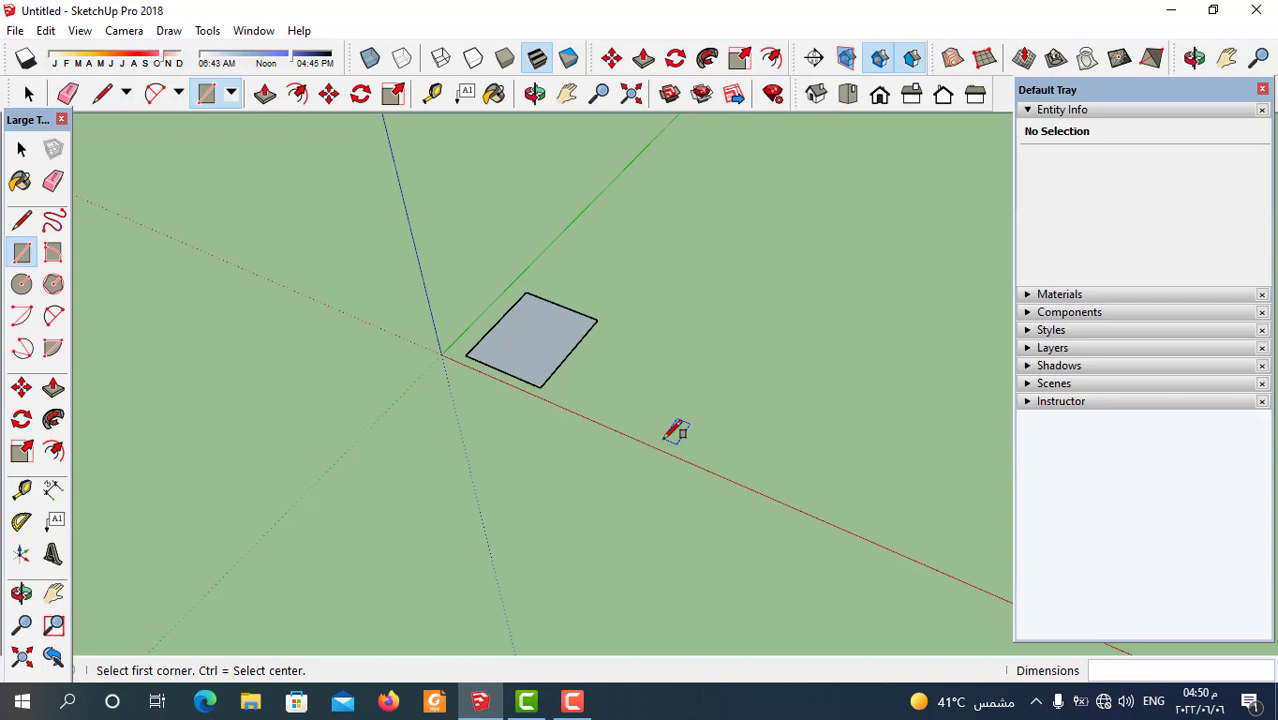
# Draw a second, larger ground rectangle beside the first, closer to the red axis
pyautogui.scroll(1, 585, 392)
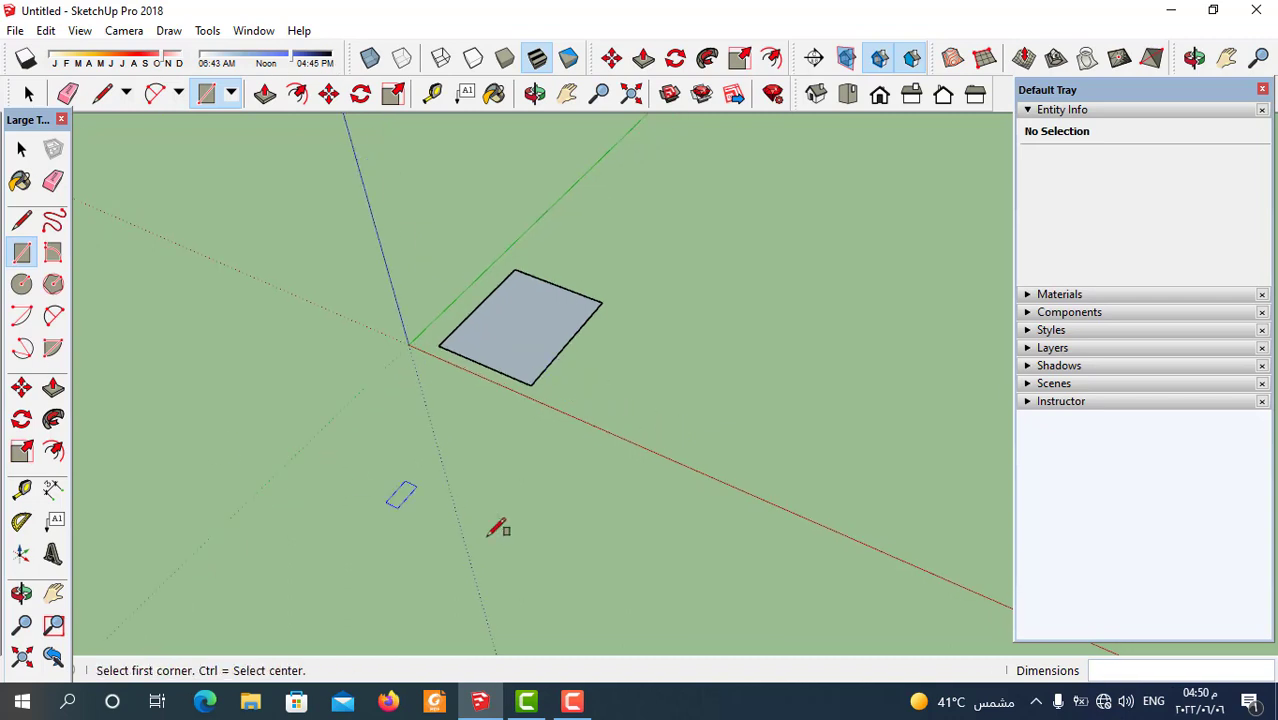
pyautogui.click(590, 402)
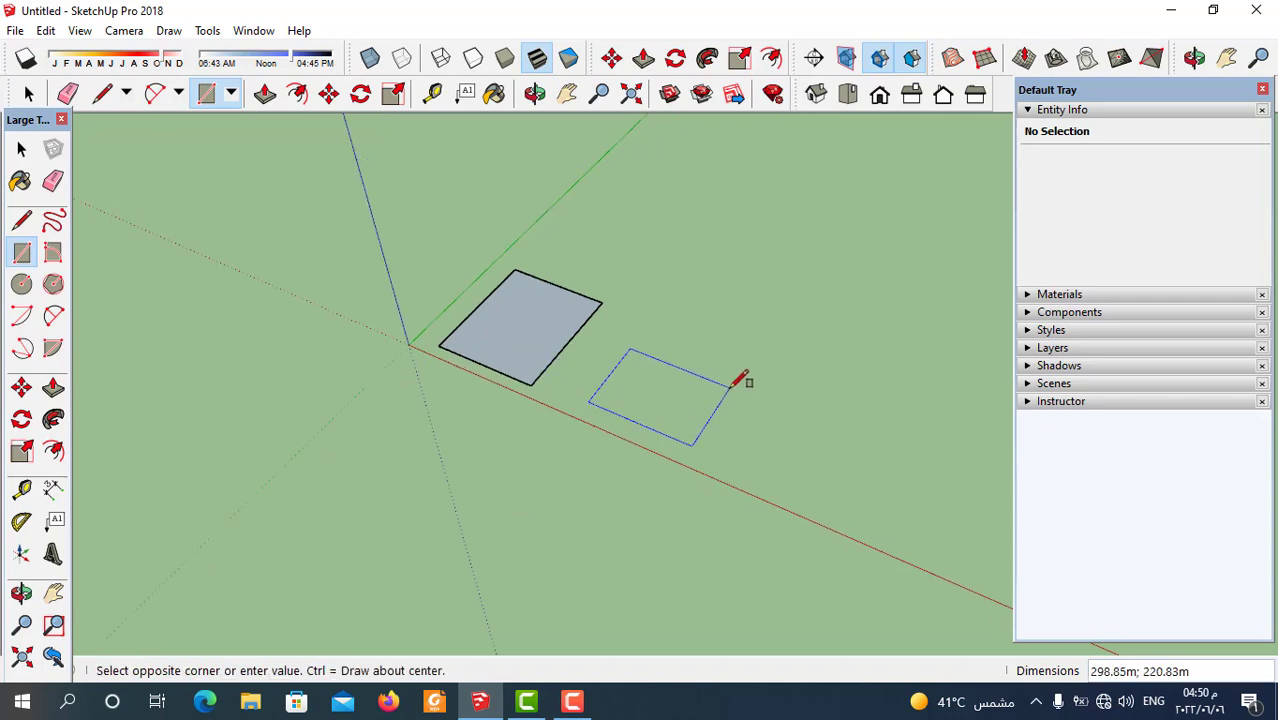
pyautogui.click(799, 303)
pyautogui.scroll(-1, 465, 332)
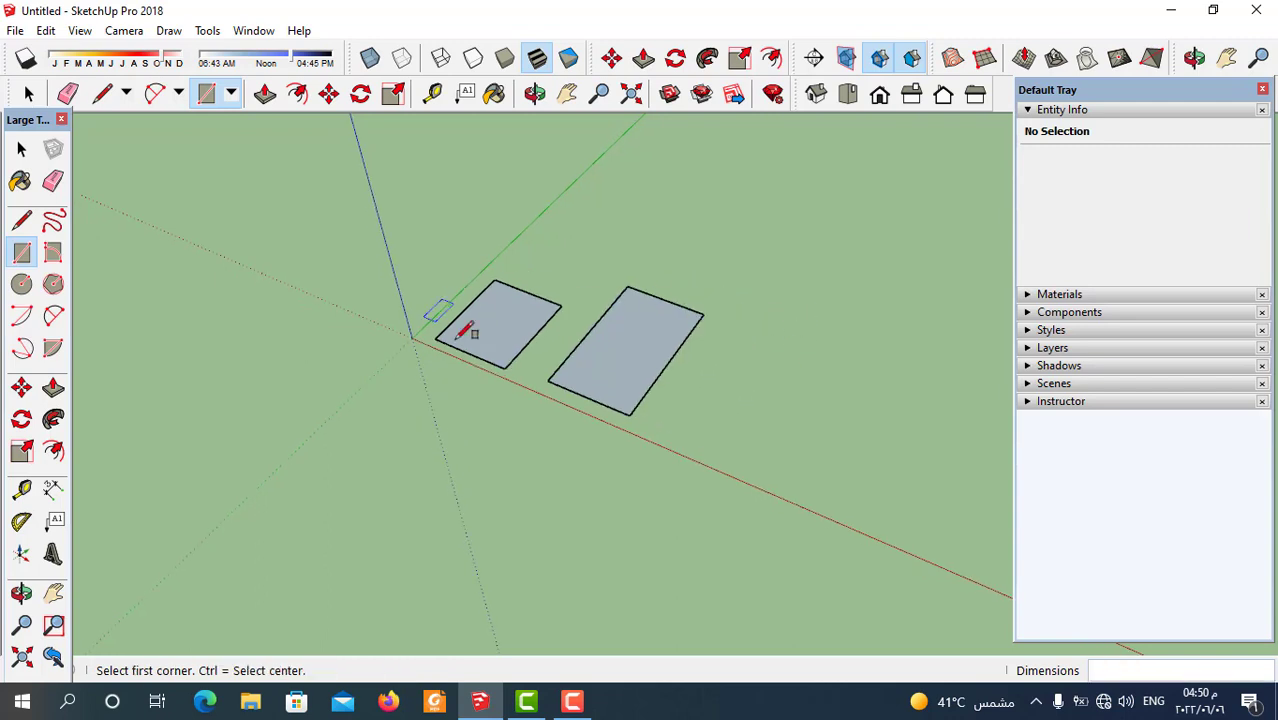
pyautogui.moveTo(715, 395); pyautogui.dragTo(676, 408, button='middle')
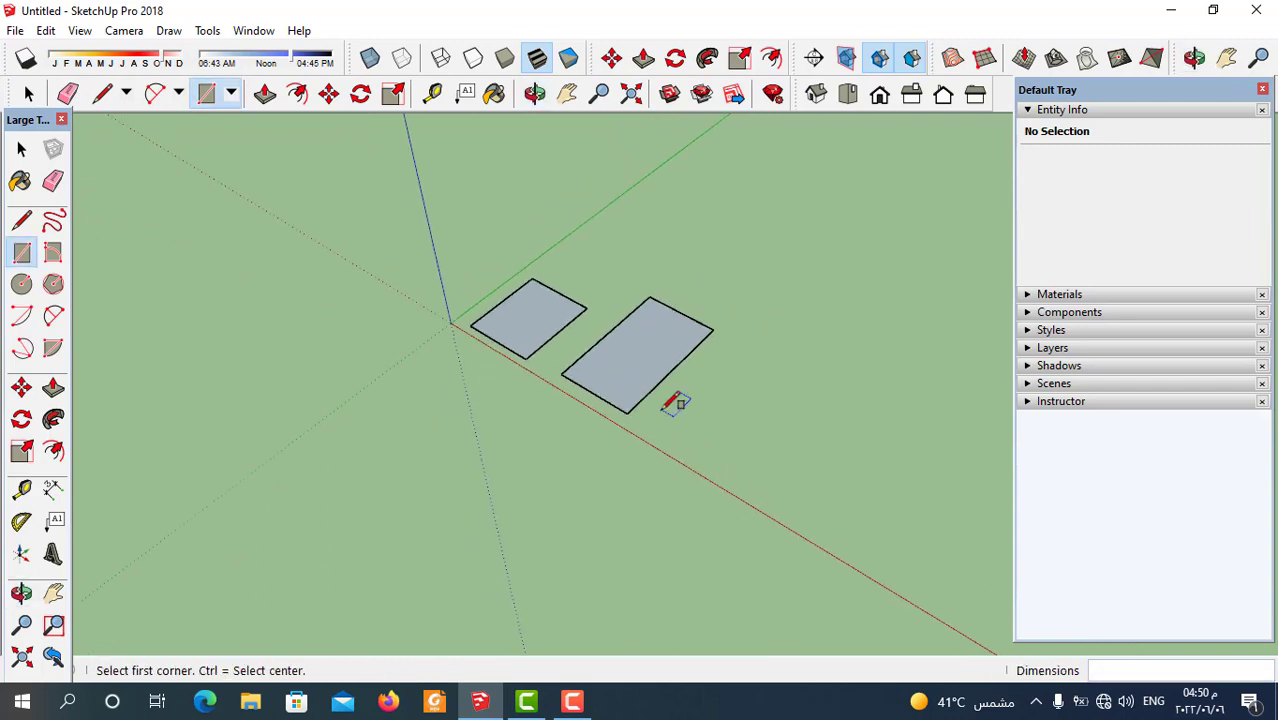
pyautogui.scroll(-1, 682, 412)
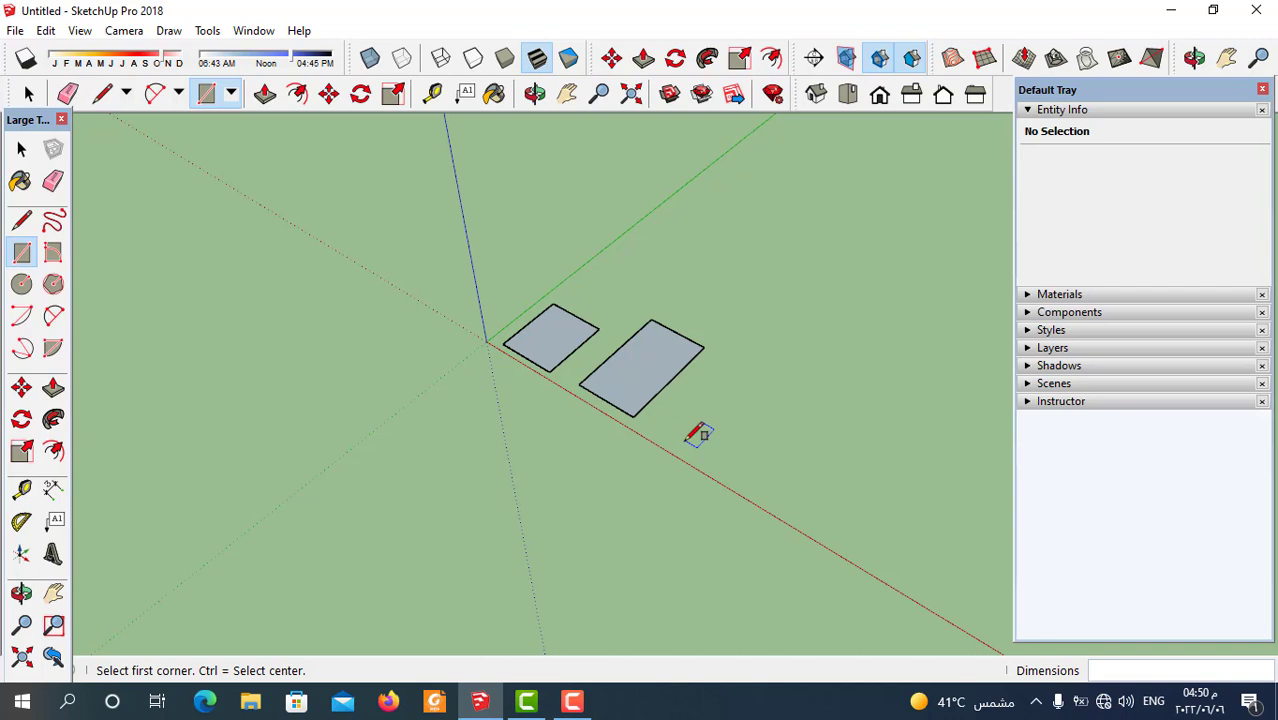
pyautogui.scroll(-1, 388, 398)
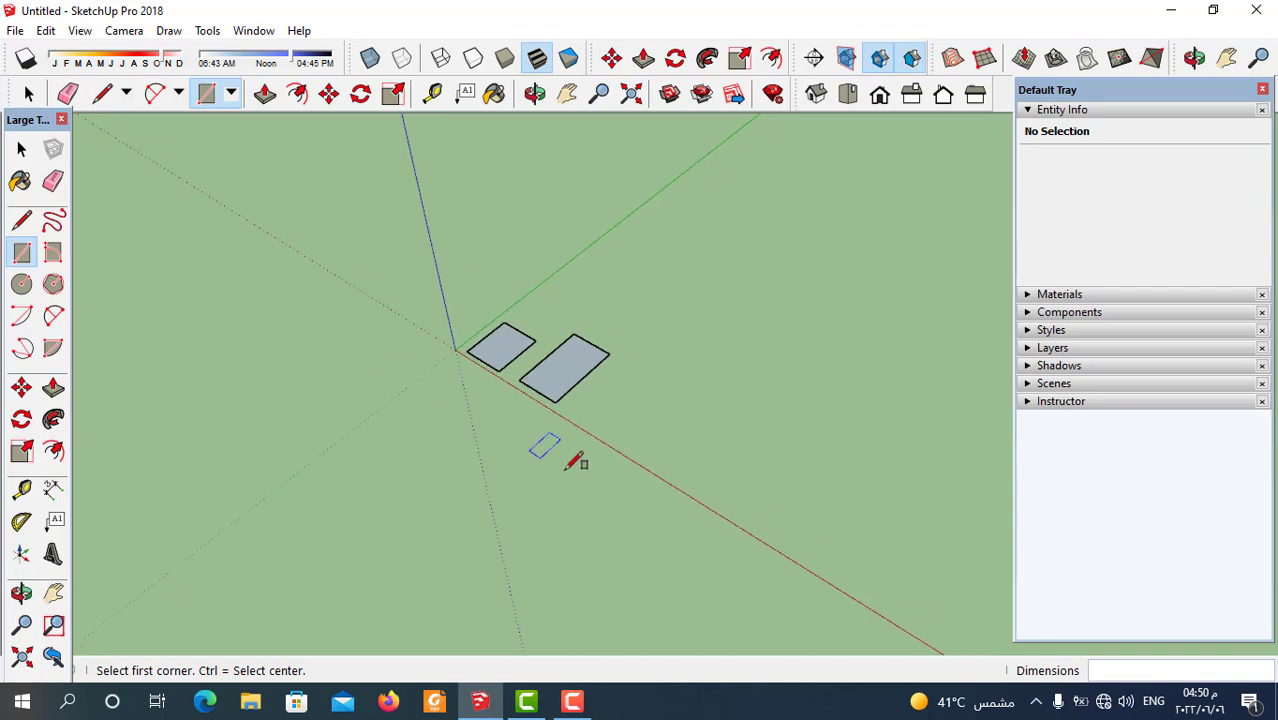
pyautogui.scroll(1, 612, 448)
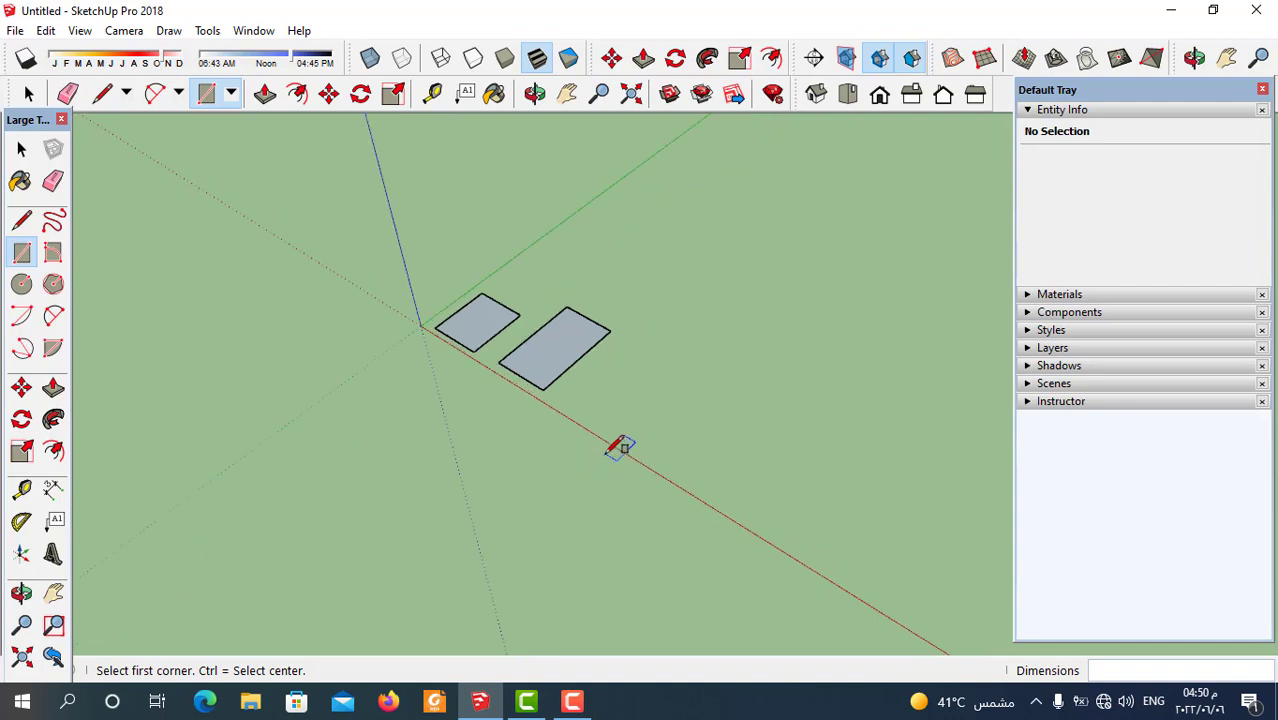
pyautogui.scroll(1, 600, 430)
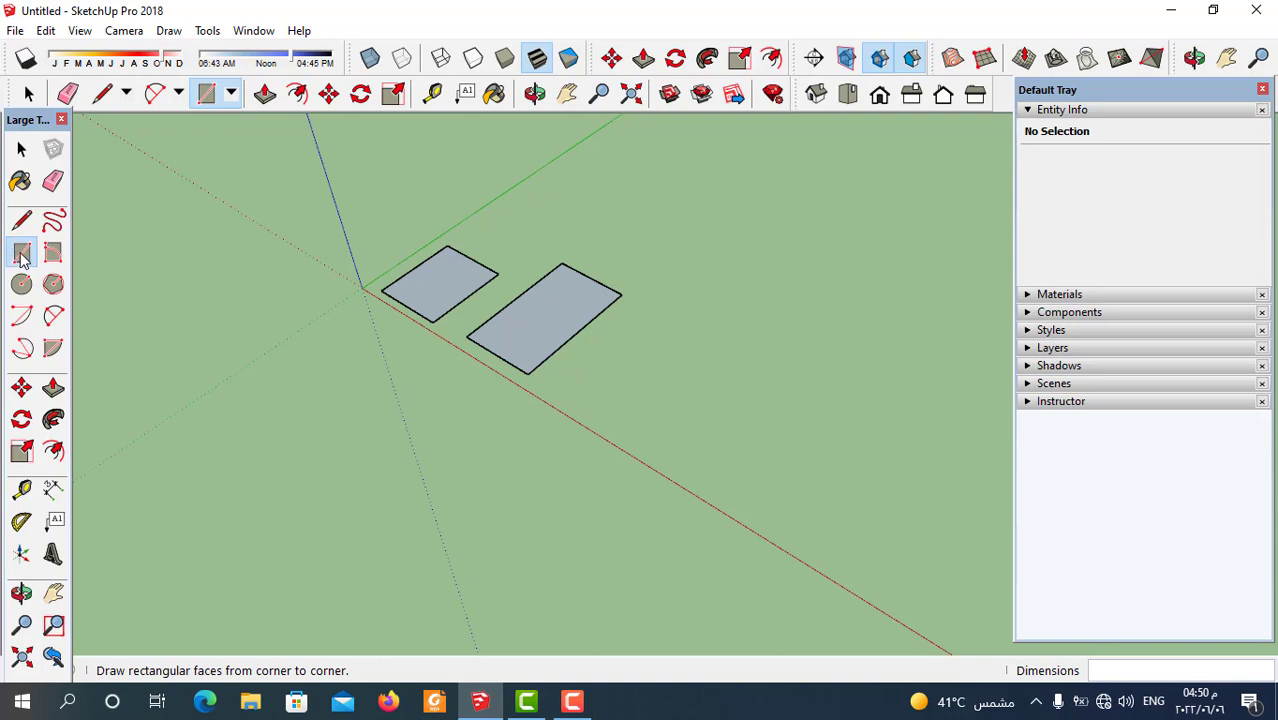
pyautogui.scroll(1, 674, 372)
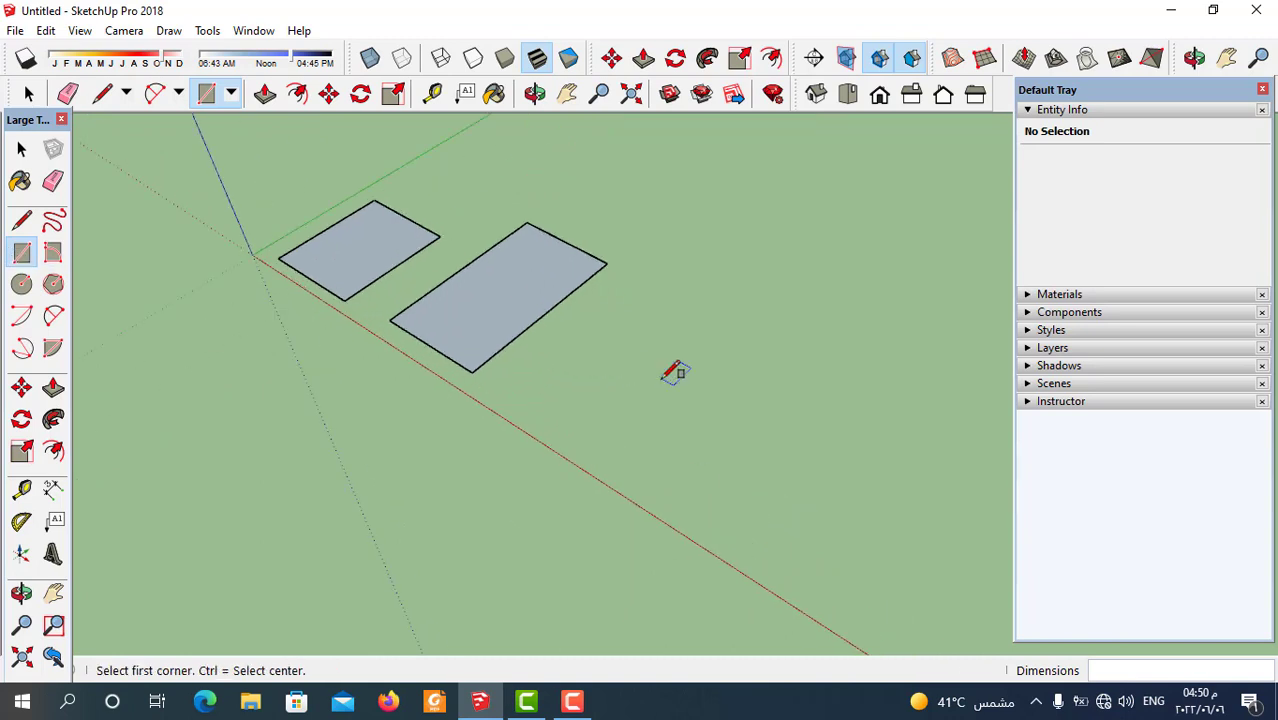
# Draw a 20;20 square on the ground just past the red axis
pyautogui.click(551, 417)
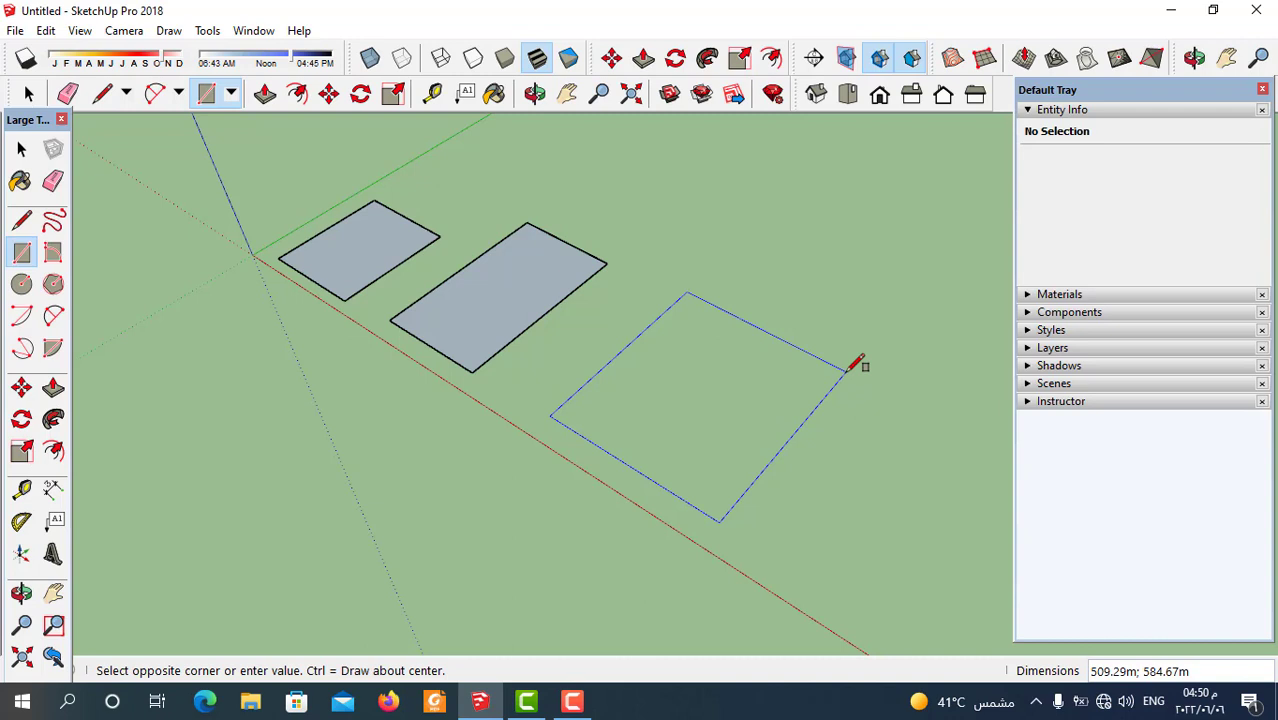
pyautogui.write('2')
pyautogui.write('0;')
pyautogui.write('20')
pyautogui.press('Return')
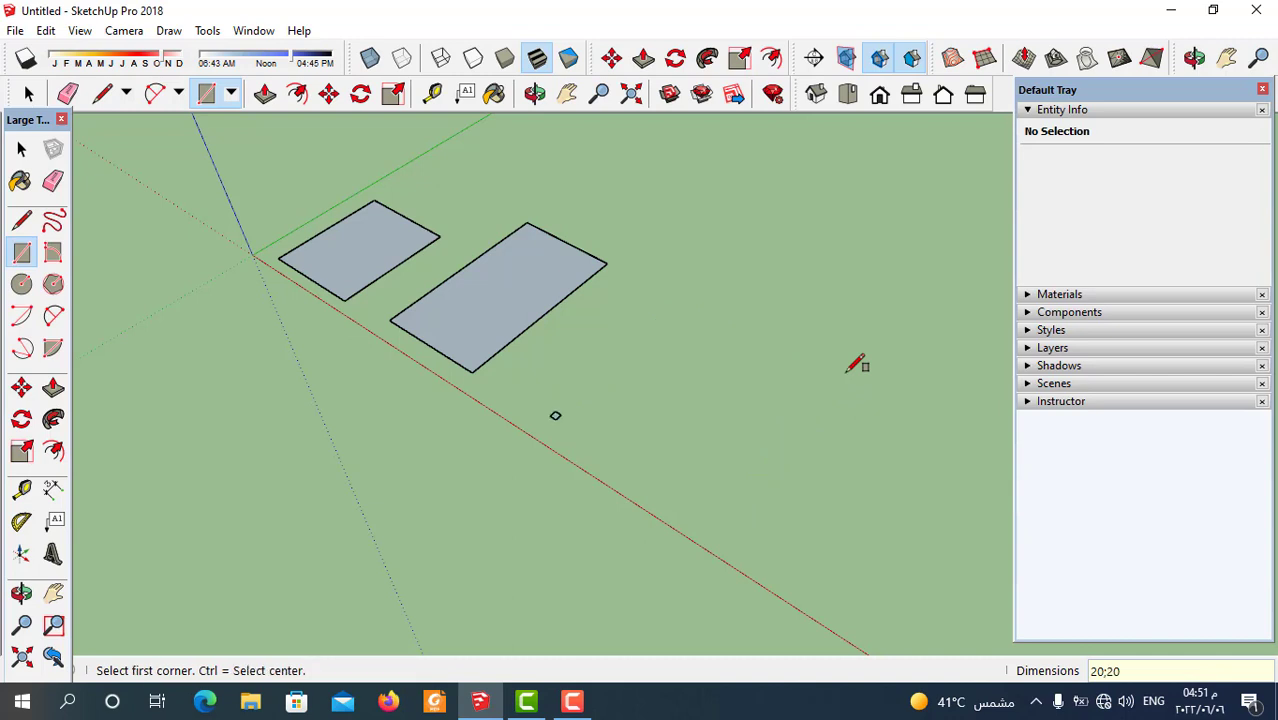
pyautogui.scroll(3, 527, 436)
pyautogui.scroll(5, 558, 419)
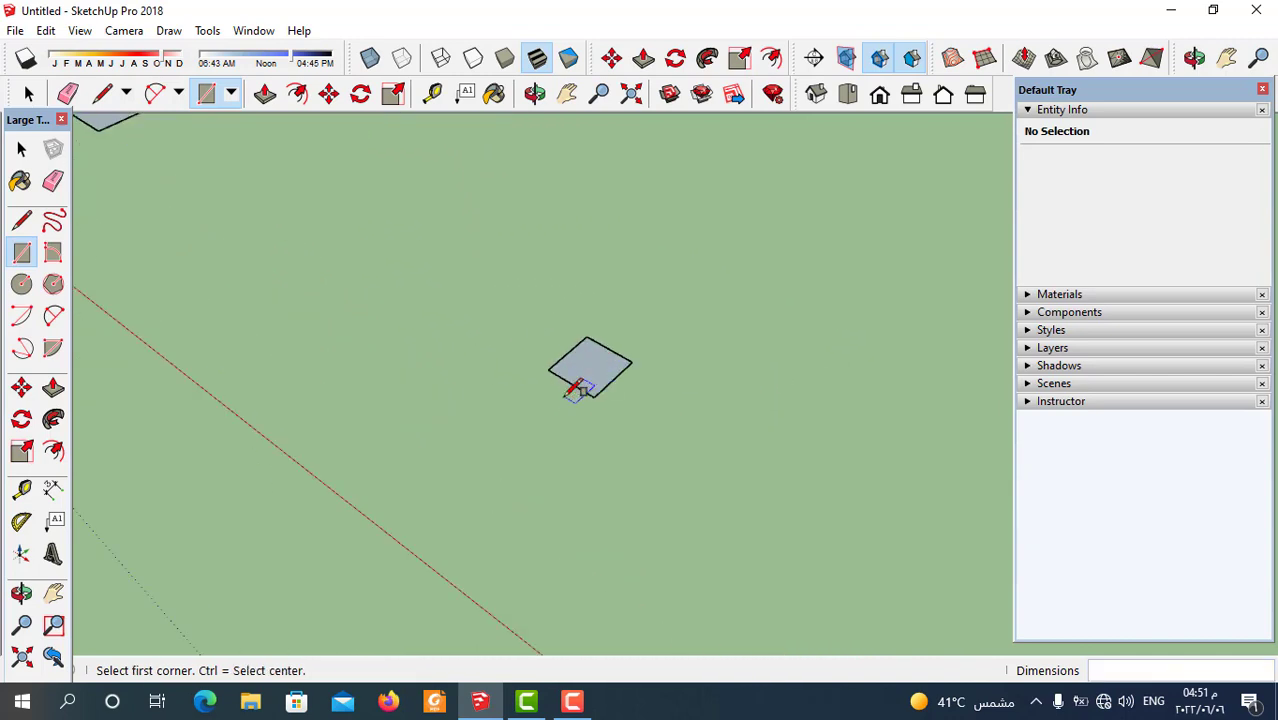
pyautogui.scroll(5, 570, 380)
pyautogui.scroll(-5, 566, 398)
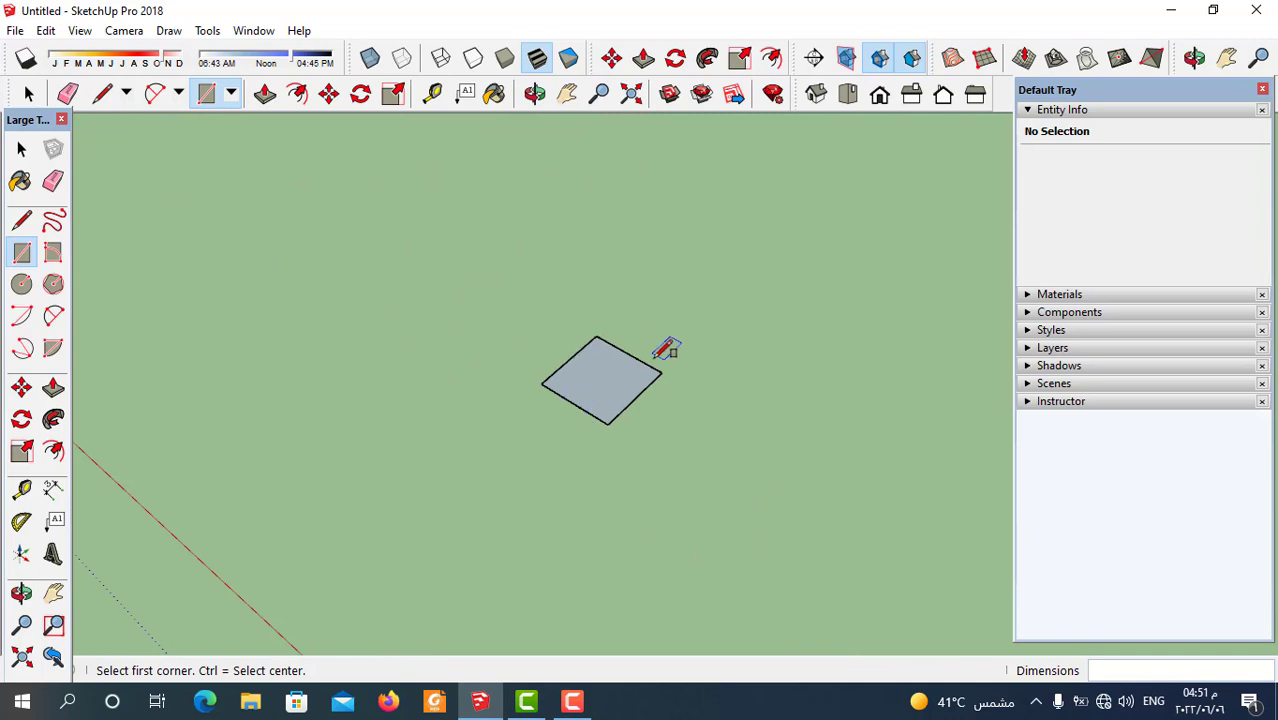
pyautogui.scroll(-2, 576, 374)
pyautogui.scroll(-3, 570, 400)
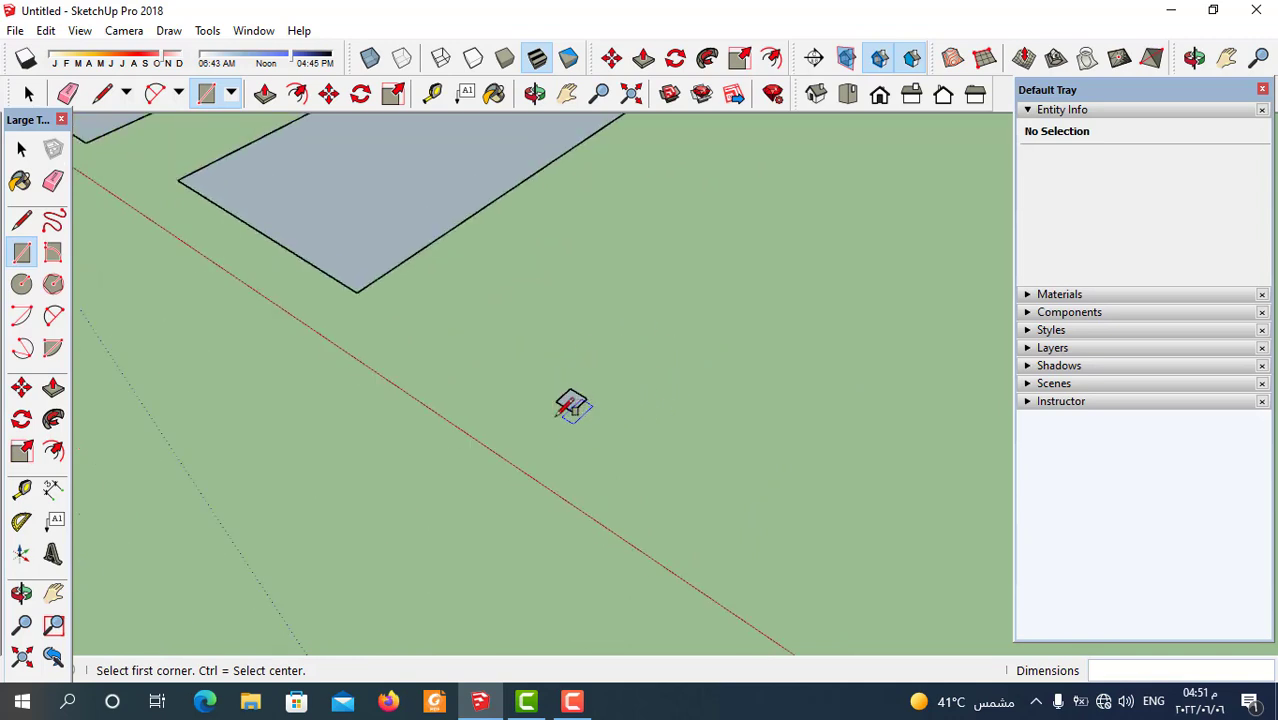
pyautogui.scroll(-2, 600, 420)
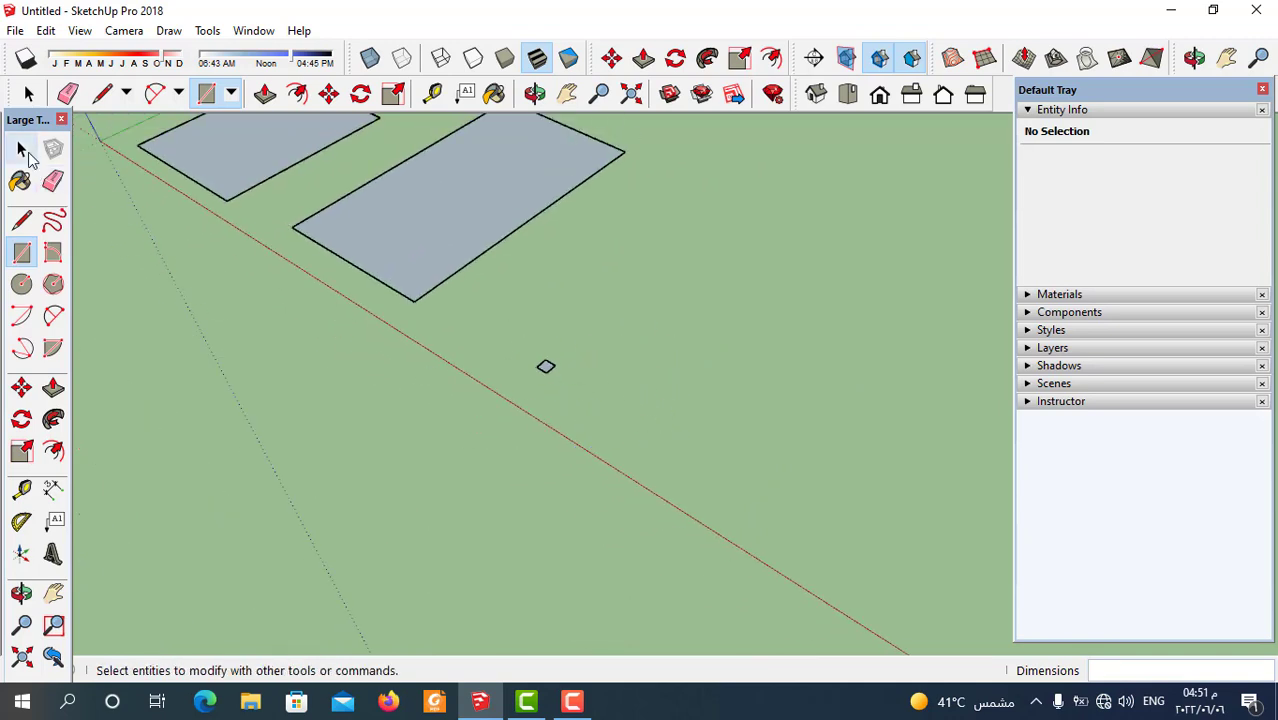
pyautogui.scroll(-2, 508, 374)
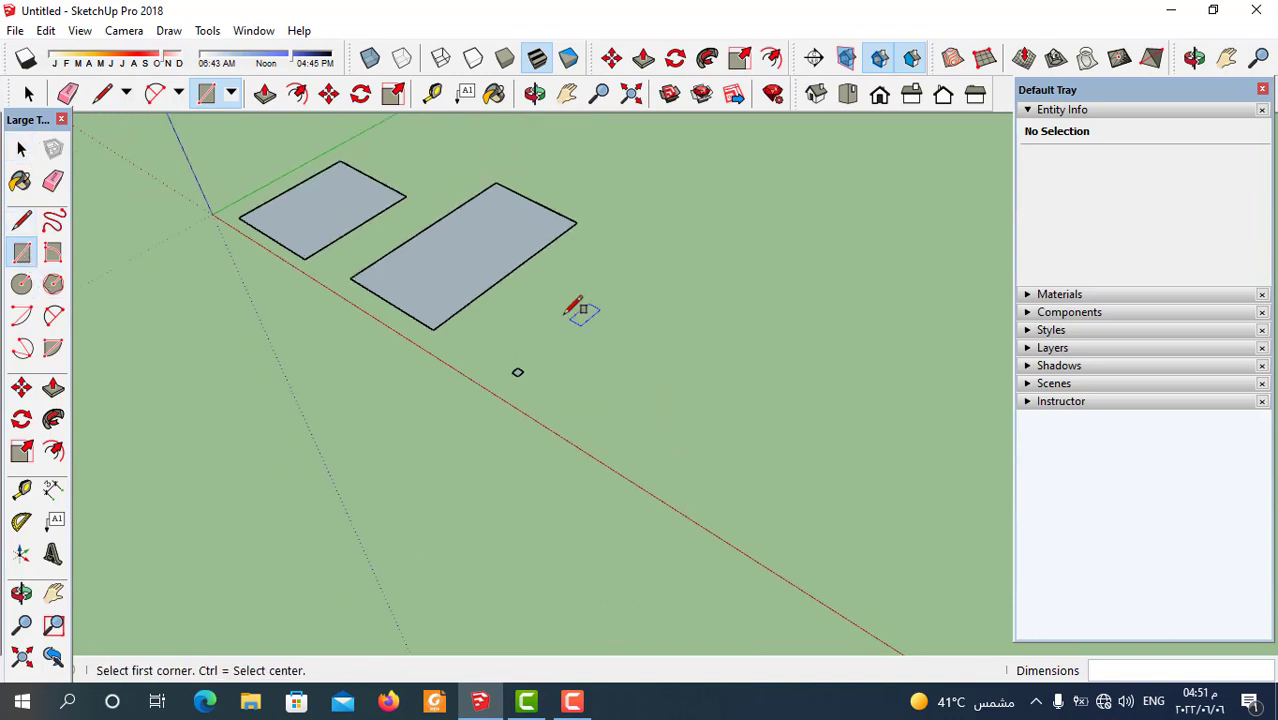
pyautogui.scroll(3, 575, 310)
# Draw a 100 by 200 ground rectangle beside the tiny square, then zoom out to see all four faces
pyautogui.click(559, 361)
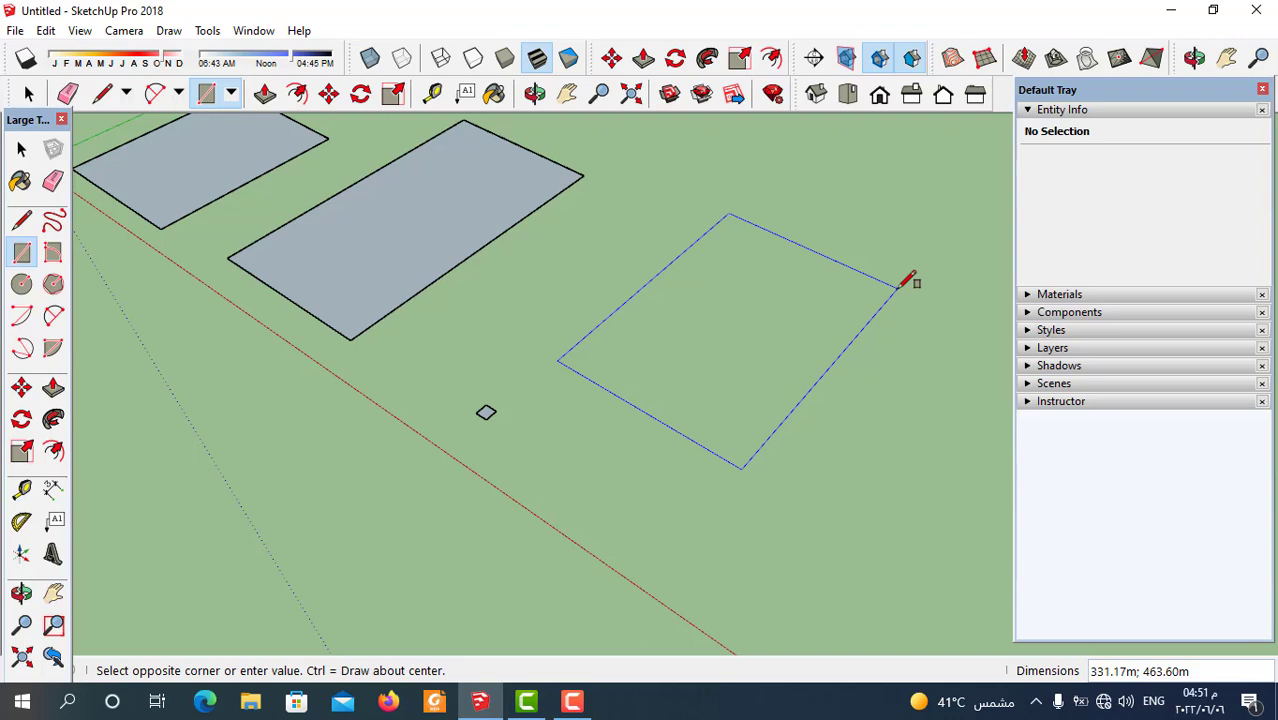
pyautogui.write('10')
pyautogui.write('0;')
pyautogui.write('2')
pyautogui.write('00')
pyautogui.press('Return')
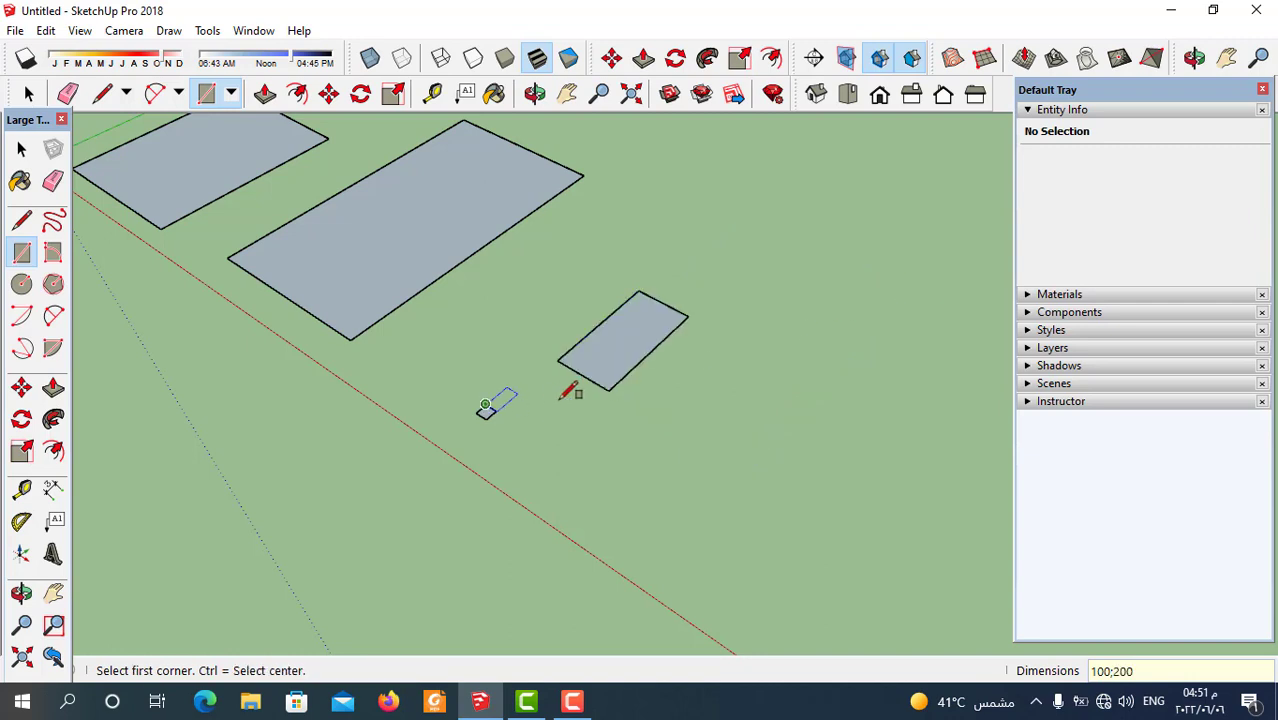
pyautogui.scroll(2, 572, 388)
pyautogui.scroll(1, 805, 250)
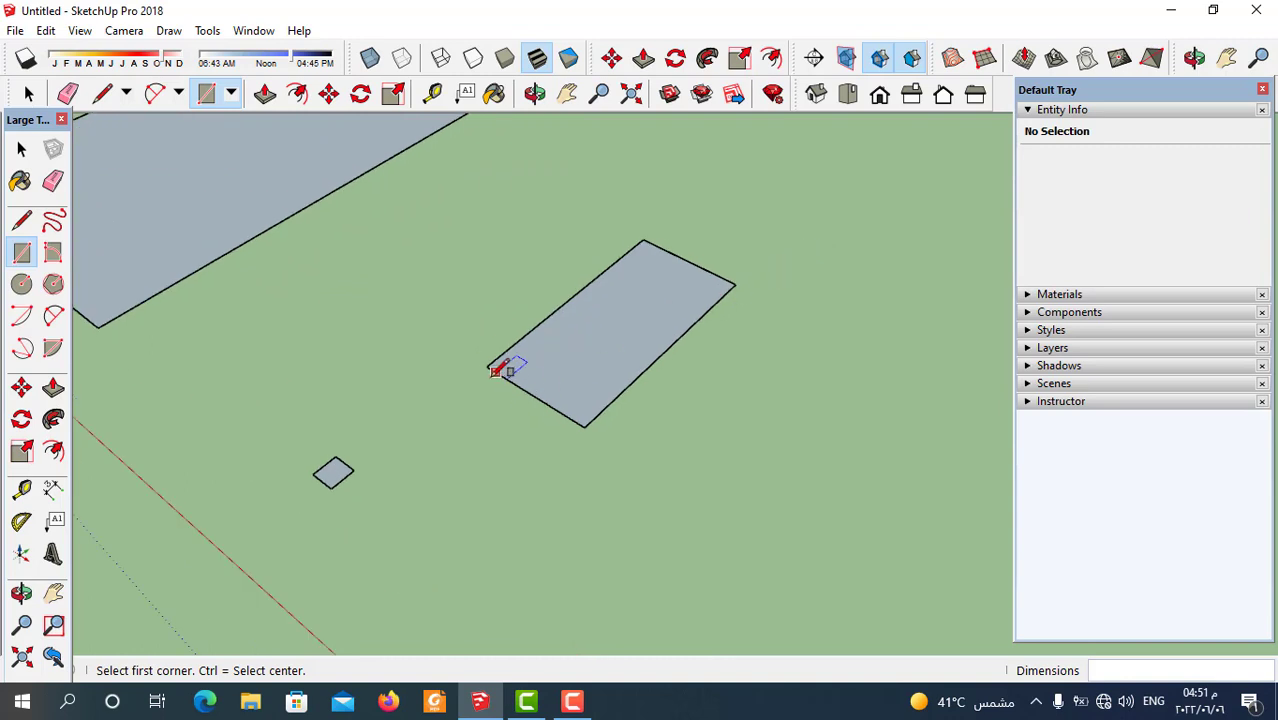
pyautogui.scroll(-1, 620, 345)
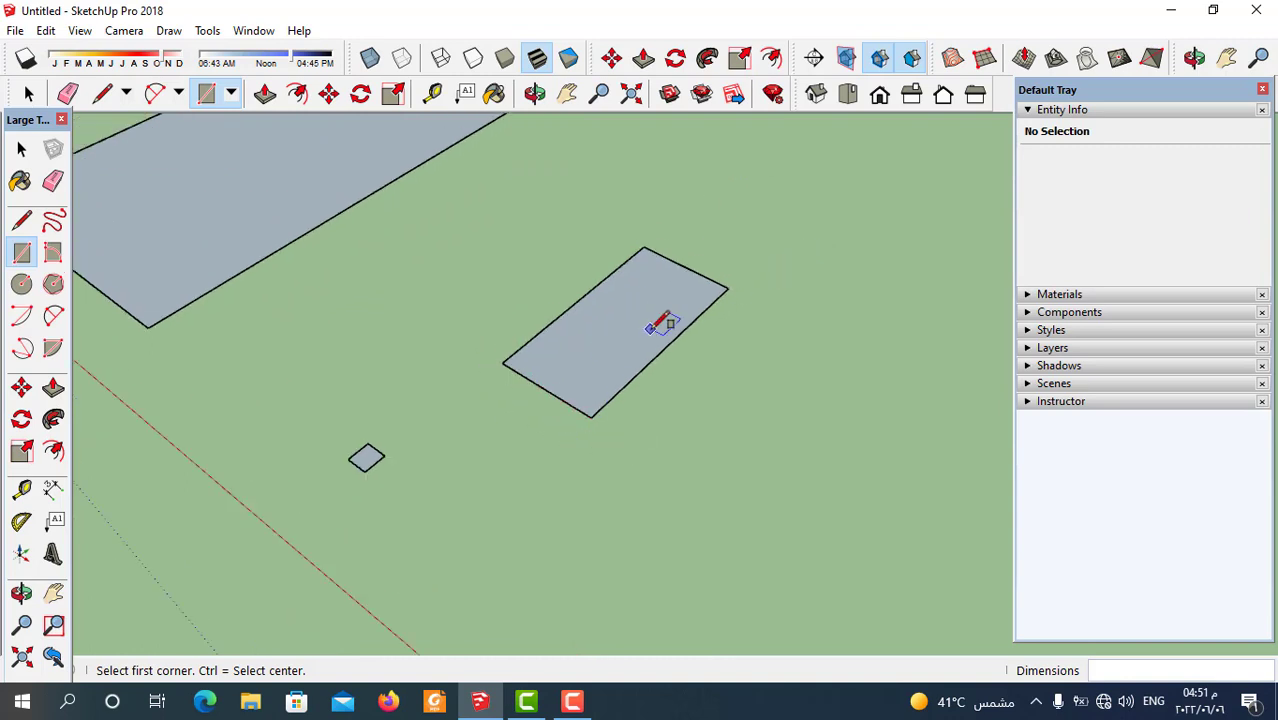
pyautogui.scroll(-3, 652, 350)
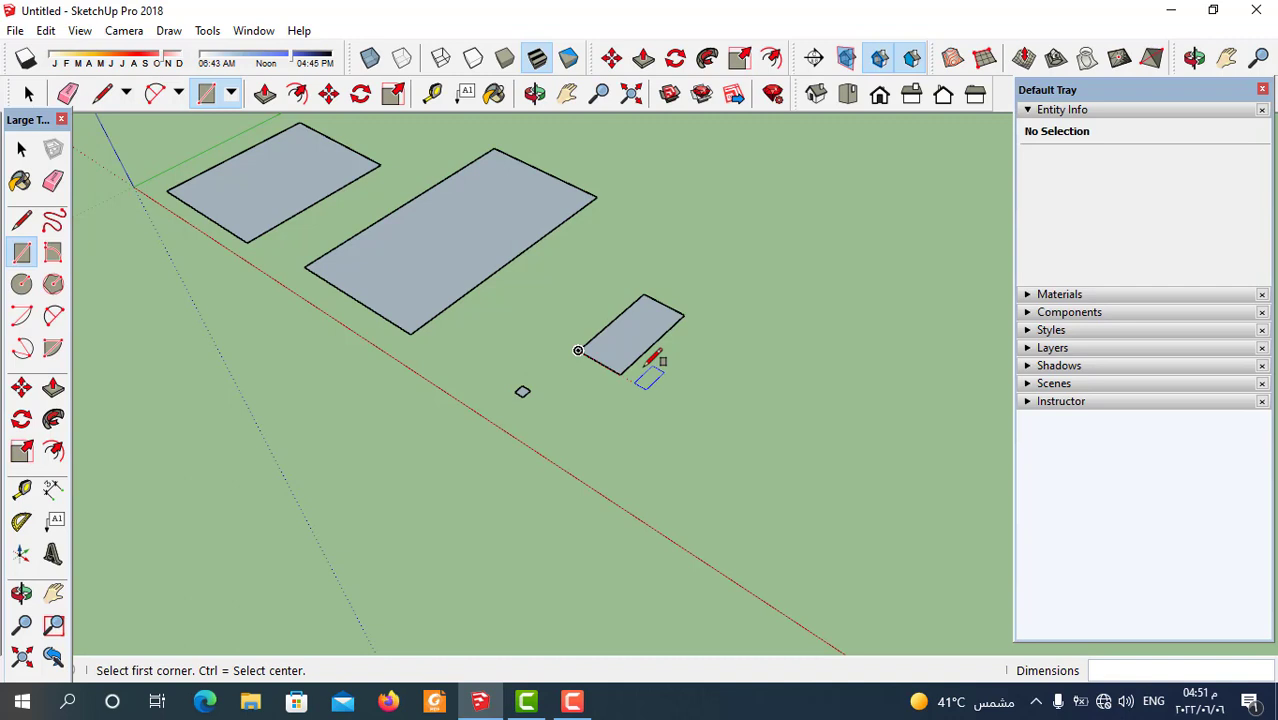
pyautogui.scroll(-2, 645, 365)
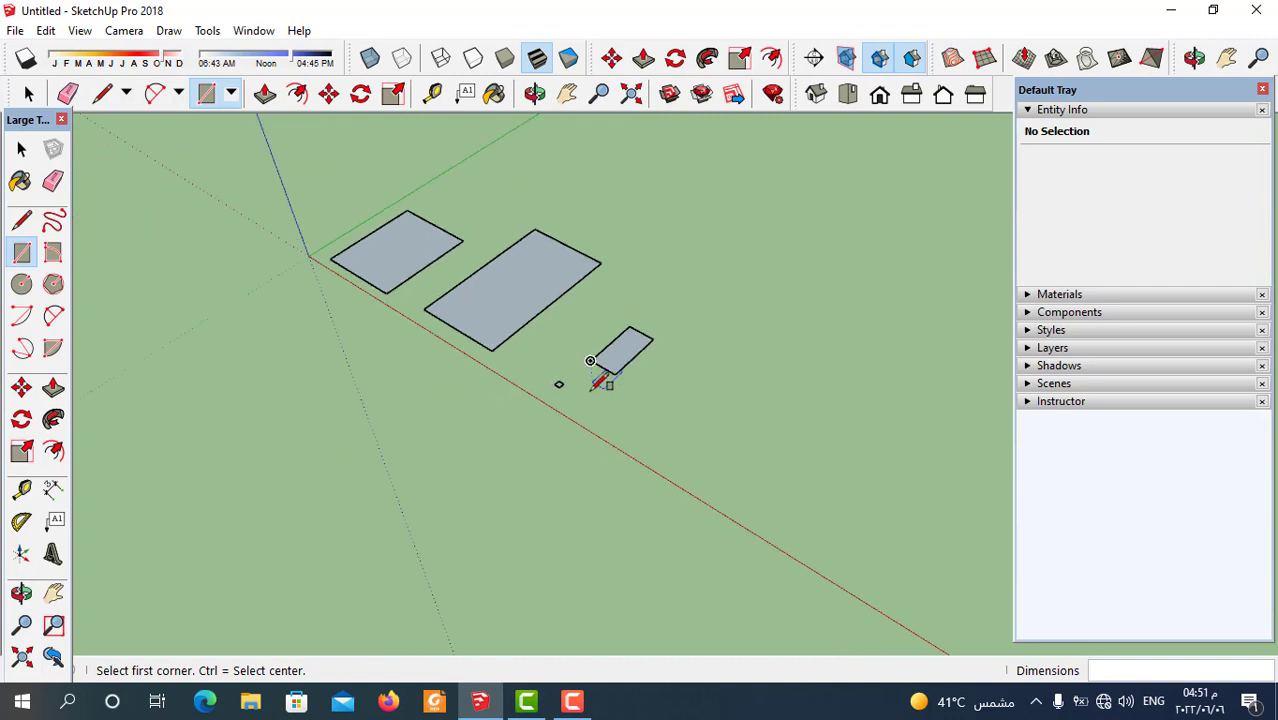
pyautogui.scroll(-2, 590, 370)
pyautogui.scroll(-2, 625, 270)
pyautogui.scroll(-1, 645, 215)
# Draw an upright wall rectangle, about 1948 m by 850 m, beyond the ground rectangles
pyautogui.scroll(1, 645, 170)
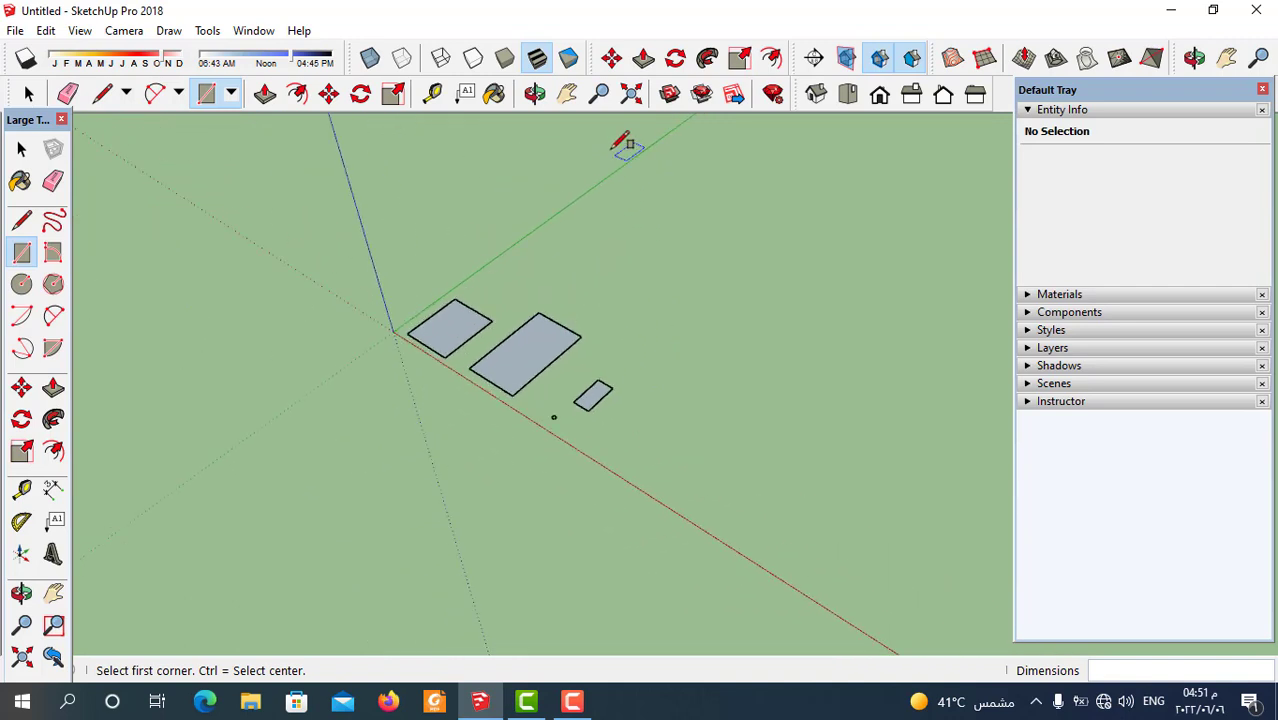
pyautogui.scroll(1, 636, 150)
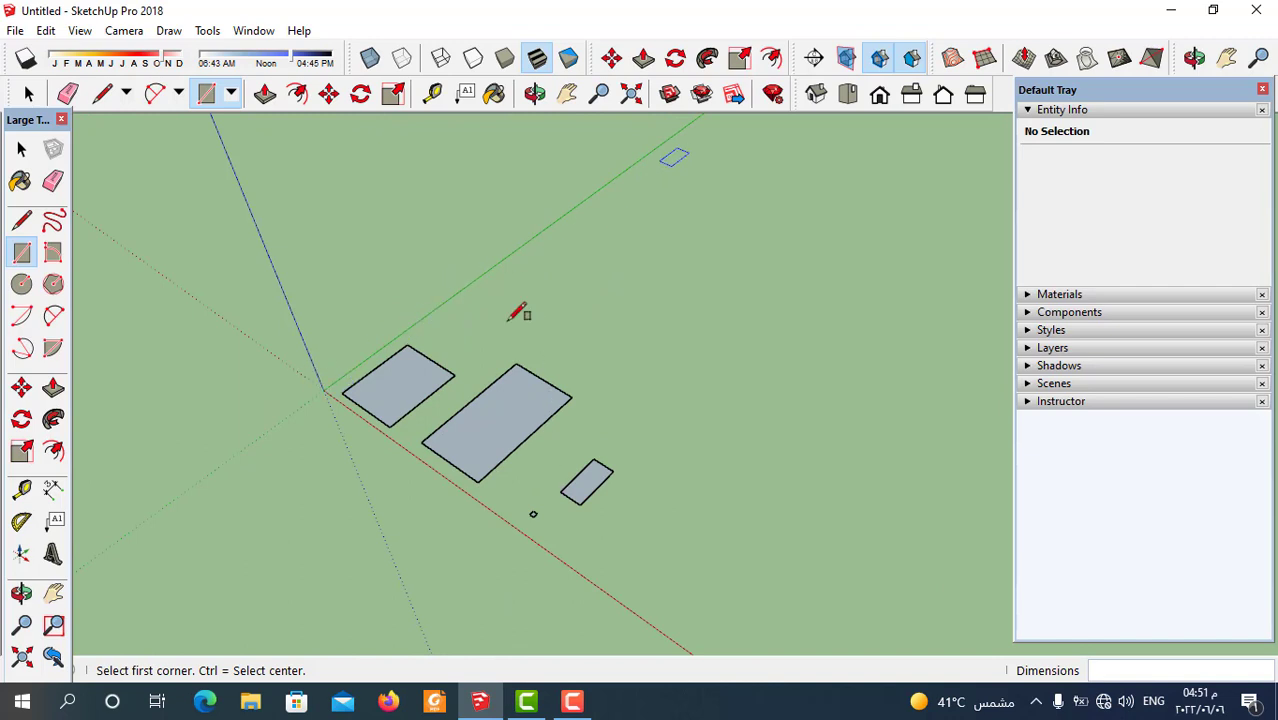
pyautogui.scroll(-2, 450, 500)
pyautogui.scroll(1, 622, 354)
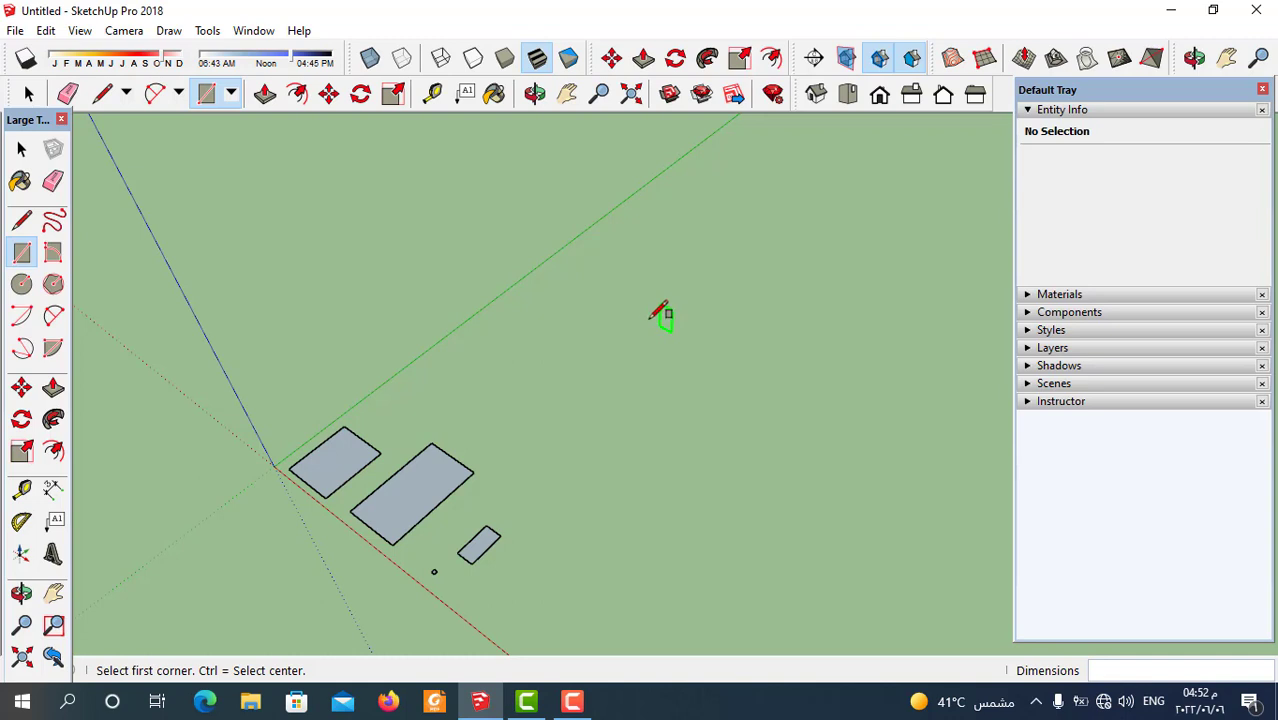
pyautogui.click(580, 270)
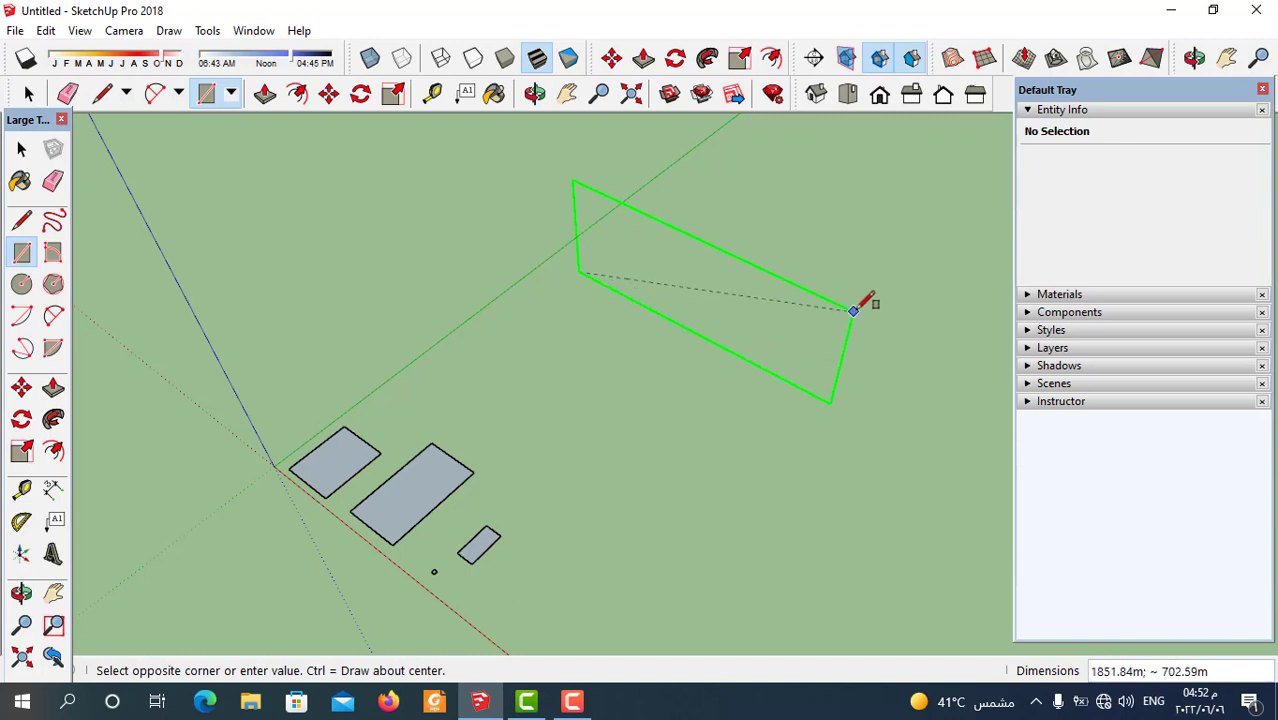
pyautogui.click(876, 297)
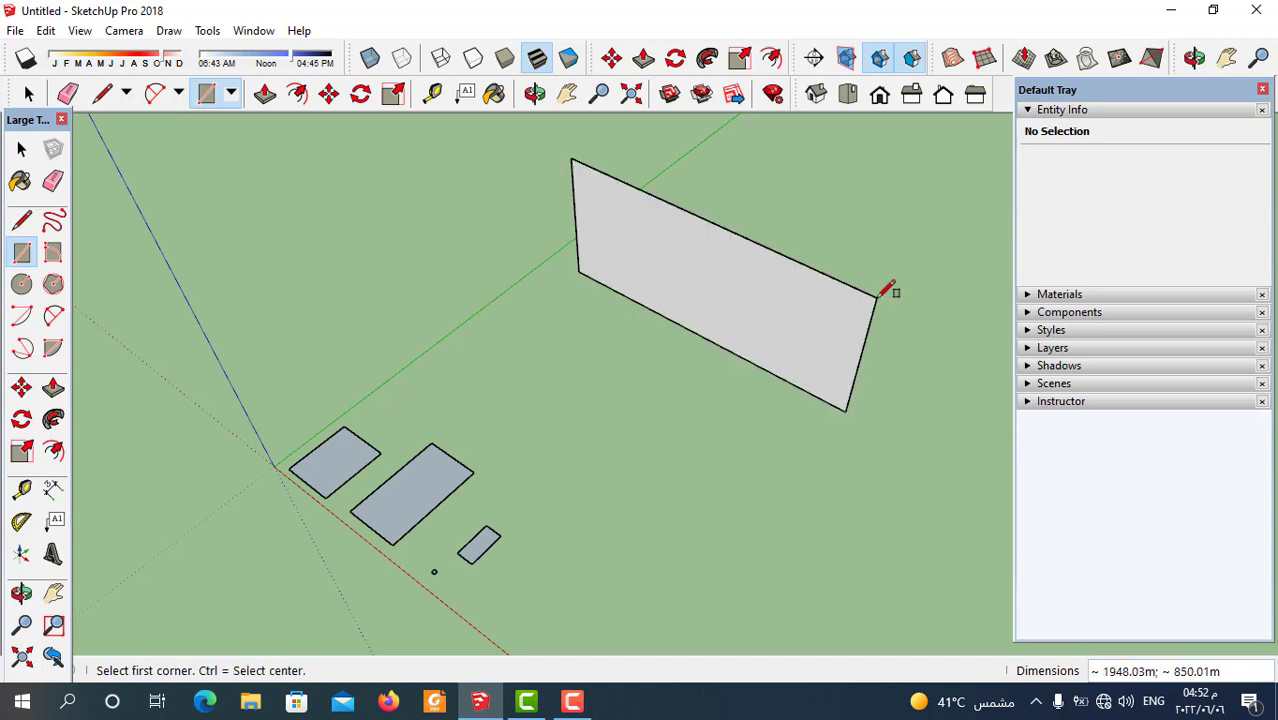
pyautogui.moveTo(641, 228)
pyautogui.mouseDown(button='middle')
pyautogui.moveTo(729, 389)
pyautogui.moveTo(699, 322)
pyautogui.mouseUp(button='middle')
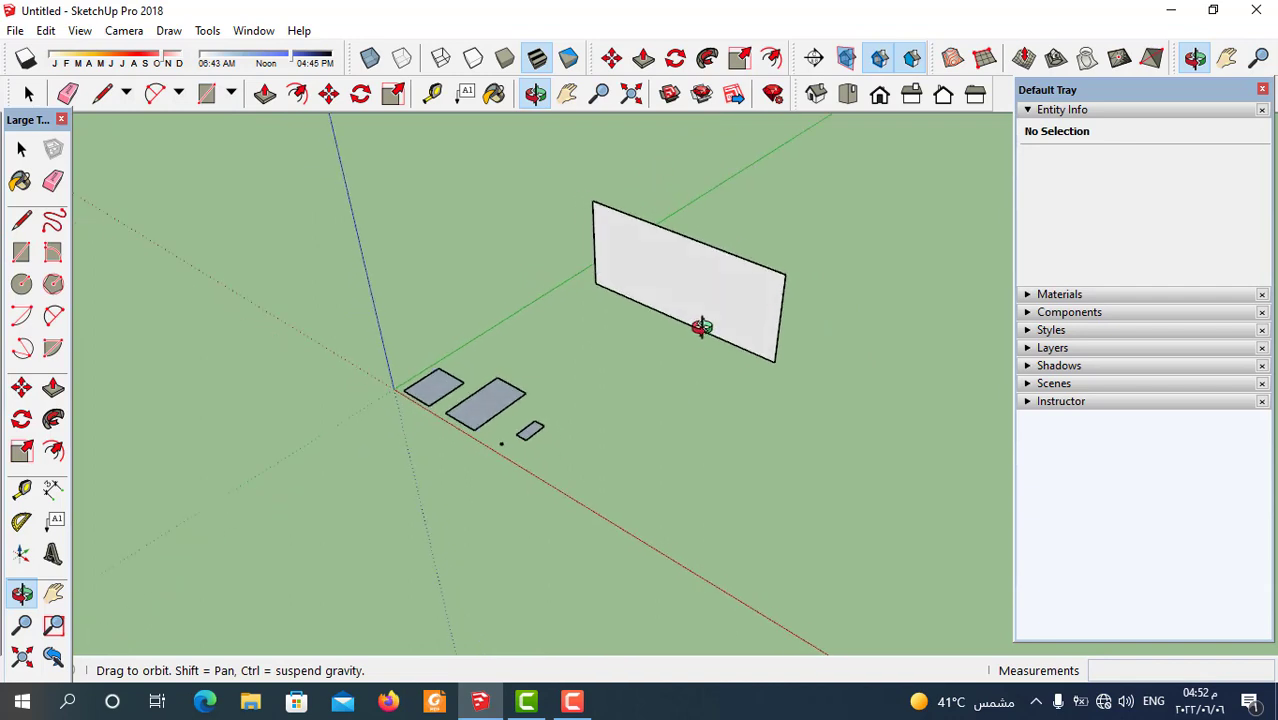
pyautogui.moveTo(679, 257); pyautogui.dragTo(676, 200, button='middle')
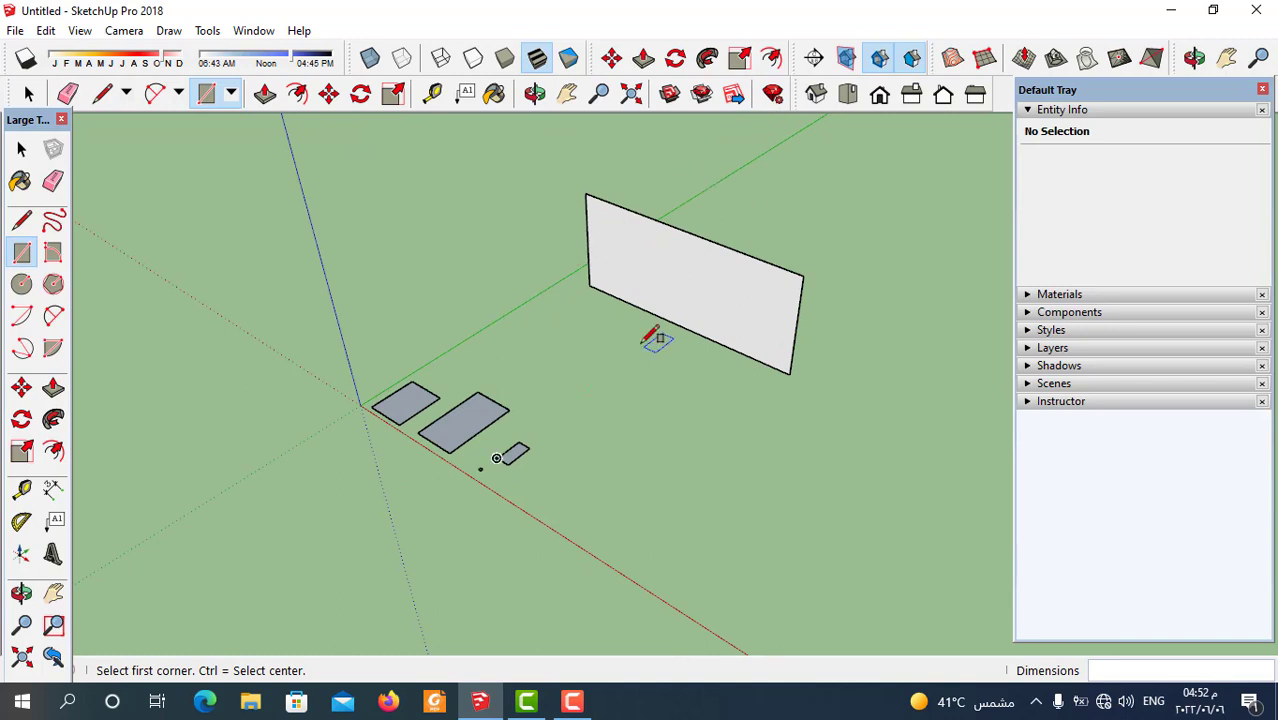
# Draw a second wall from the red axis up to the first wall's top corner, forming an L
pyautogui.scroll(-1, 656, 337)
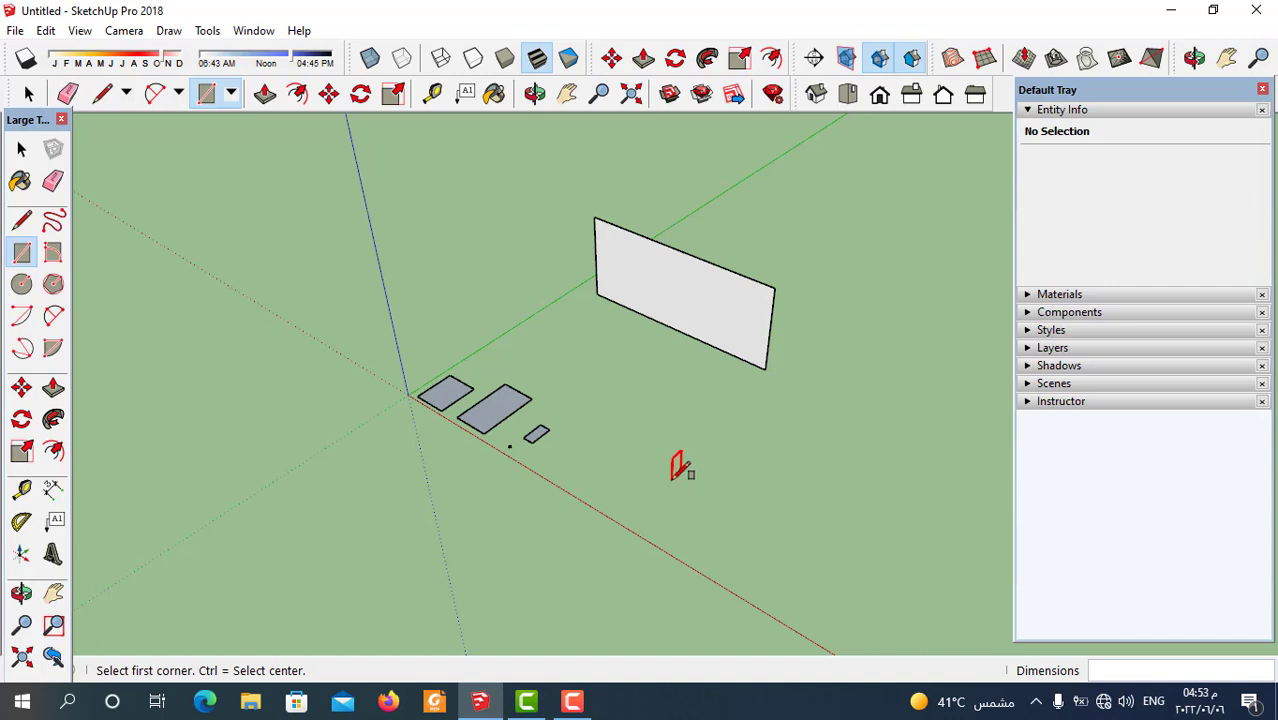
pyautogui.click(614, 516)
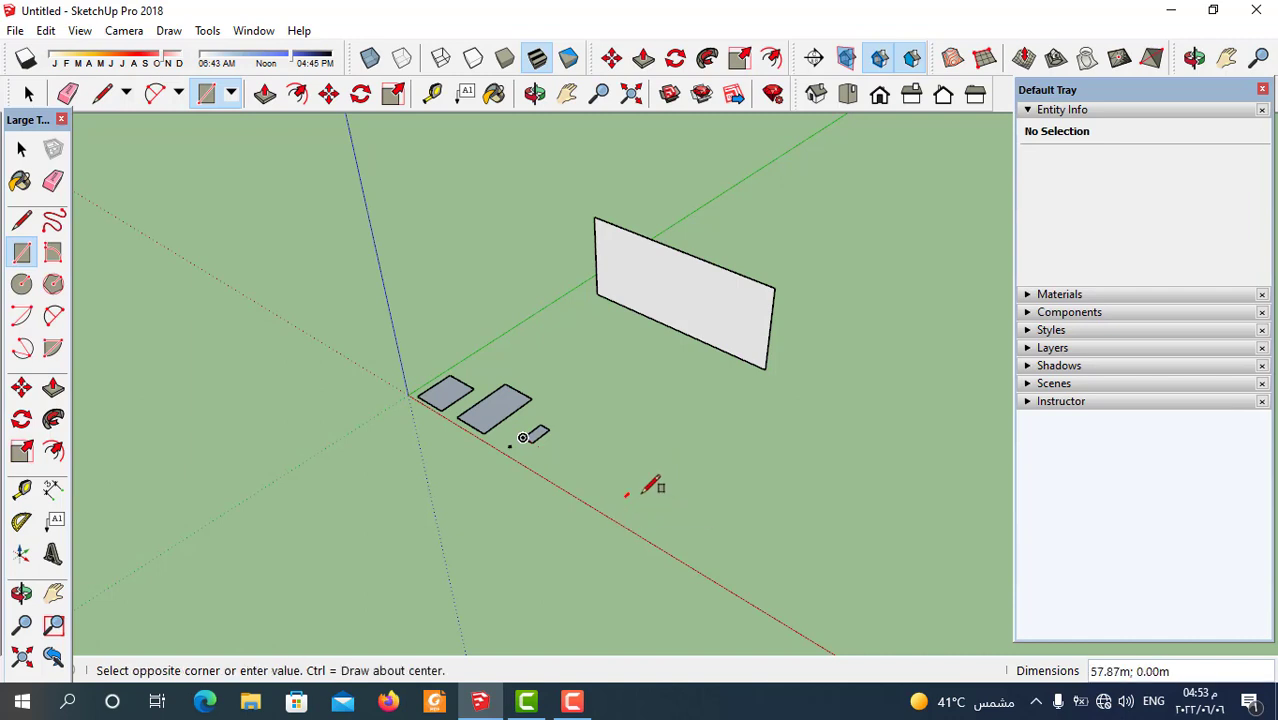
pyautogui.click(774, 288)
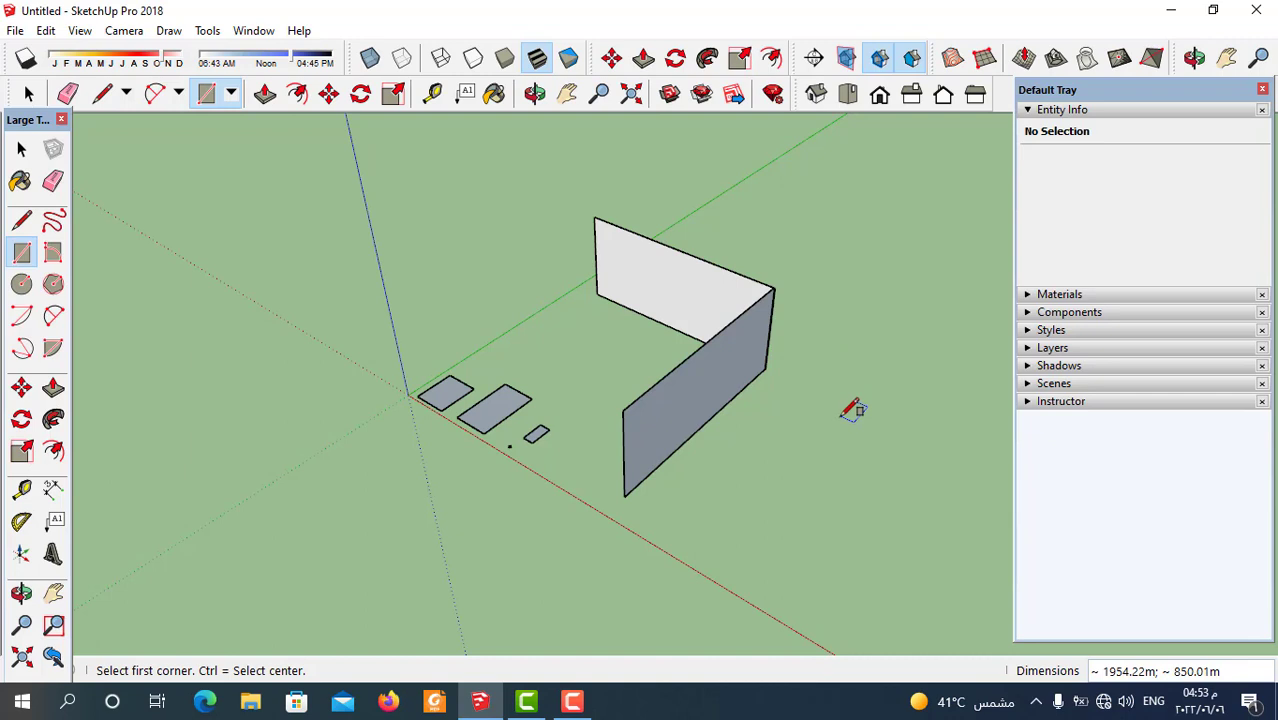
pyautogui.moveTo(742, 422); pyautogui.dragTo(790, 431, button='middle')
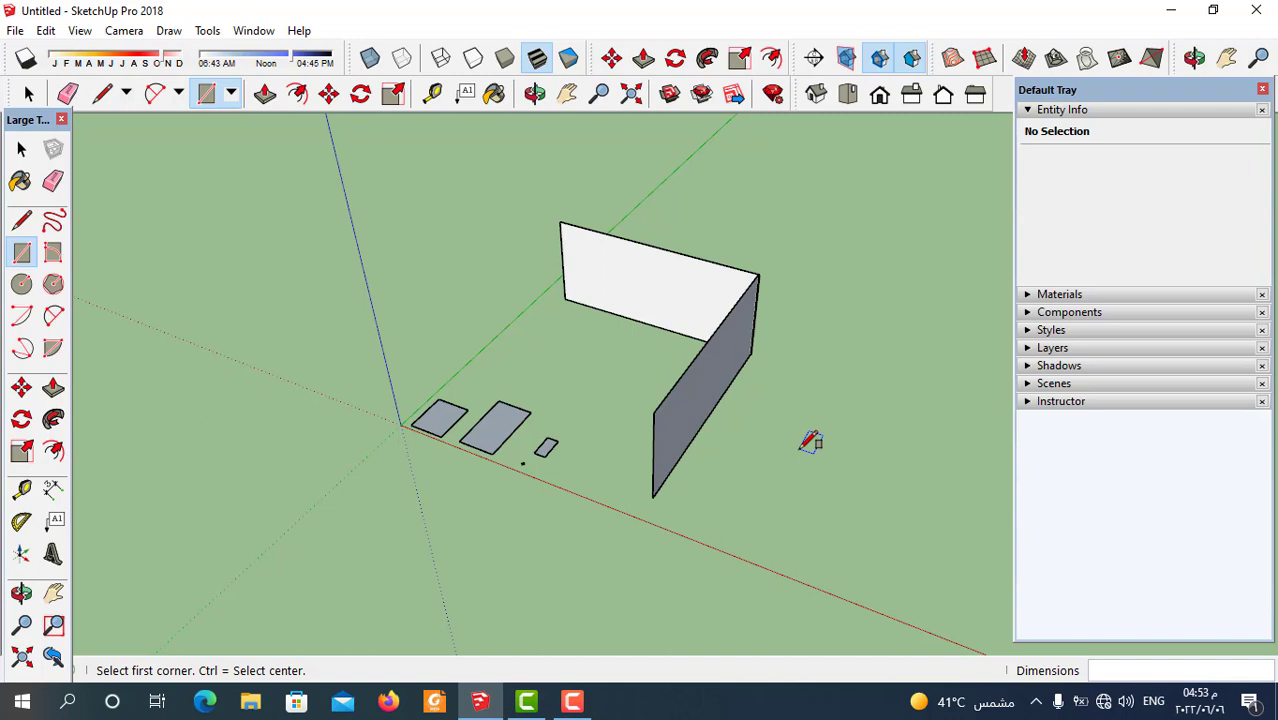
pyautogui.scroll(1, 746, 467)
pyautogui.scroll(1, 620, 425)
pyautogui.scroll(1, 640, 425)
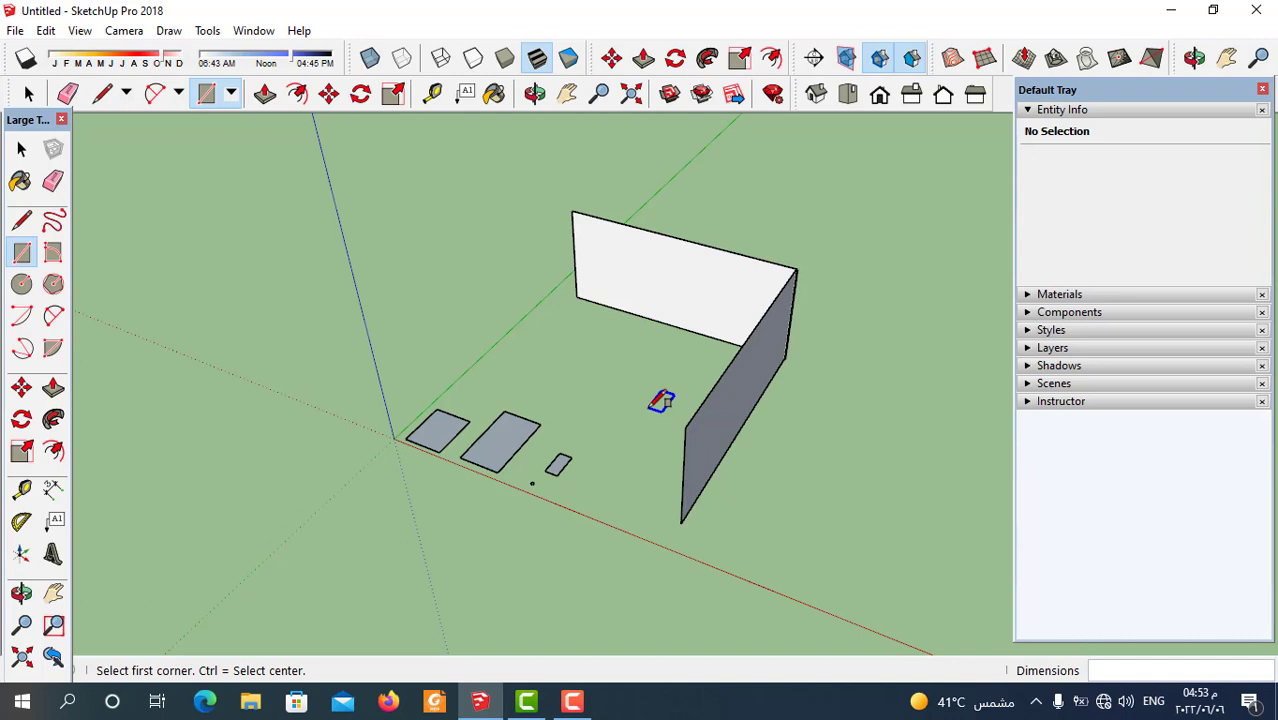
# Draw a horizontal roof rectangle from the first wall's top corner to the second wall's top edge
pyautogui.click(571, 211)
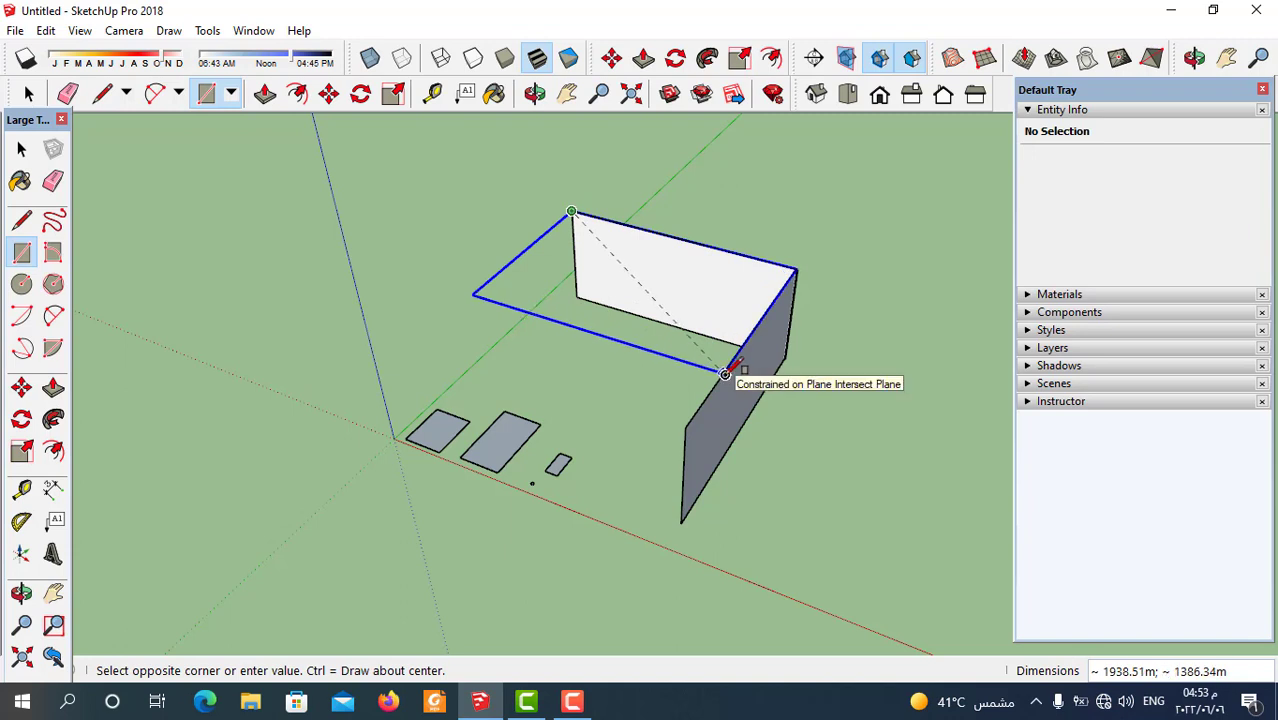
pyautogui.click(725, 374)
pyautogui.scroll(-3, 805, 320)
pyautogui.scroll(-2, 748, 420)
pyautogui.scroll(-2, 528, 459)
pyautogui.press('space')
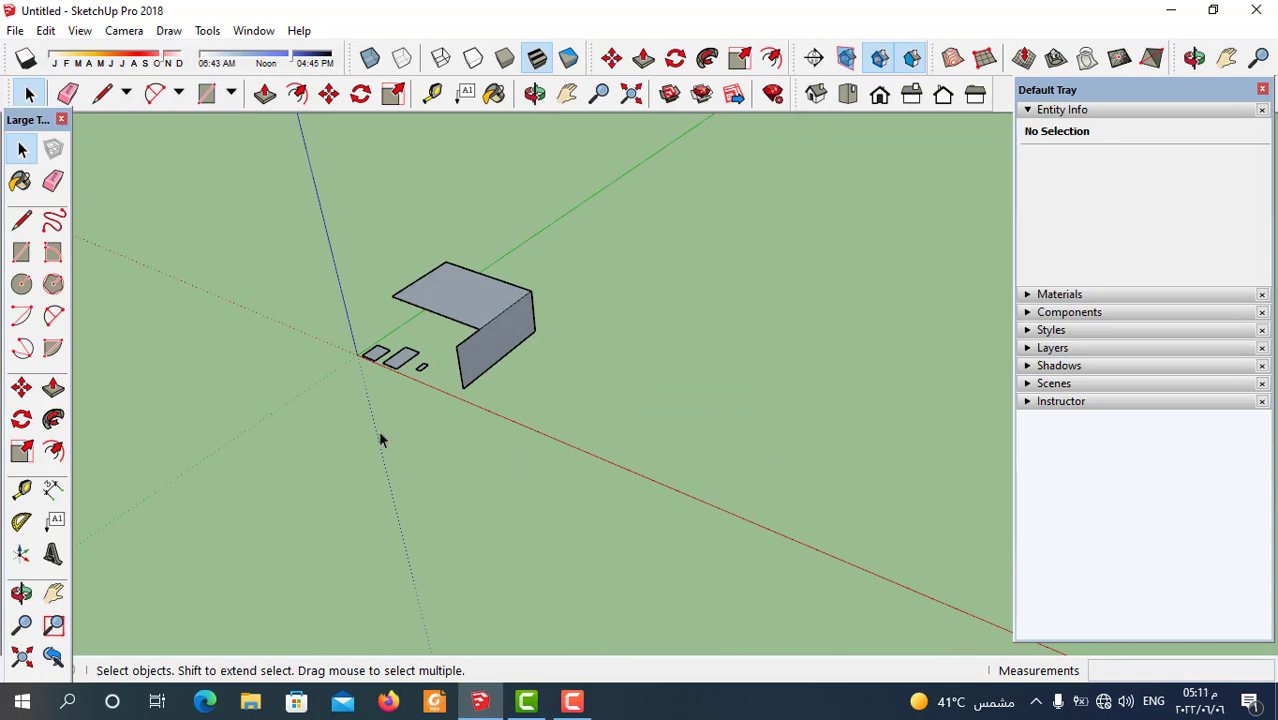
# Draw a free-standing vertical rectangle right of the roofed walls, locking a vertical plane with the Left arrow
pyautogui.scroll(-1, 378, 430)
pyautogui.scroll(-1, 420, 410)
pyautogui.scroll(1, 577, 328)
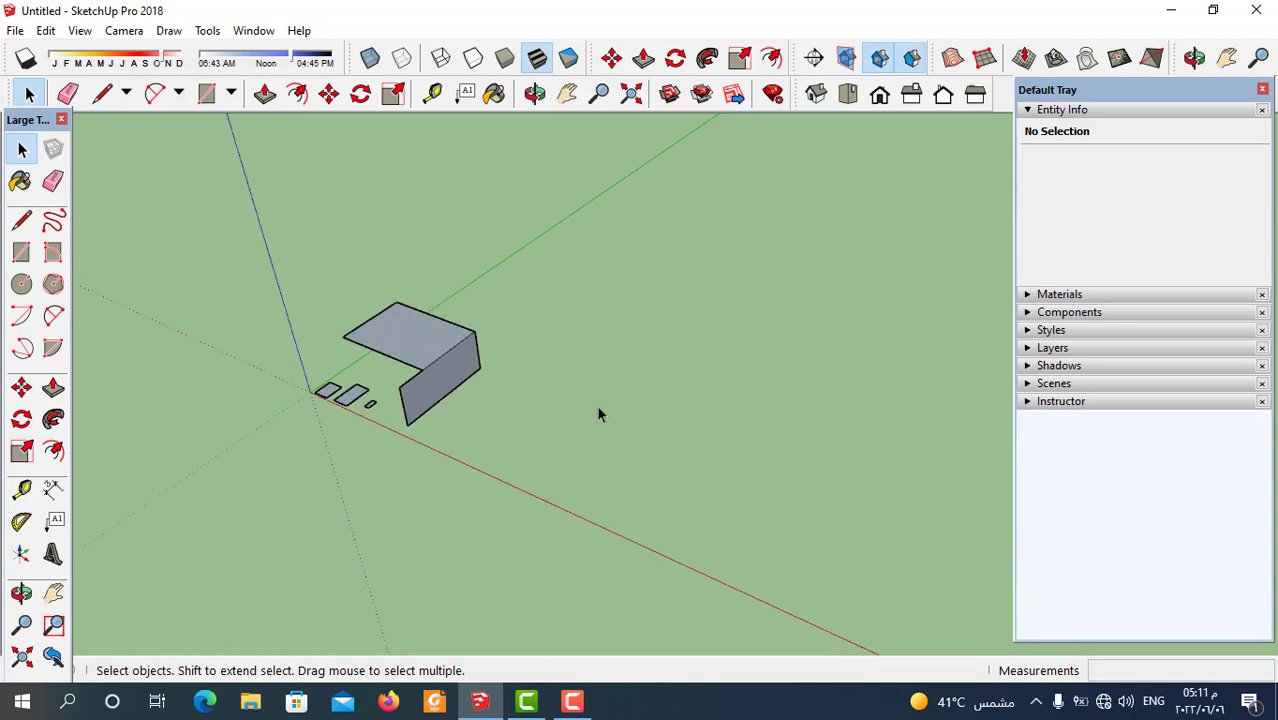
pyautogui.click(21, 252)
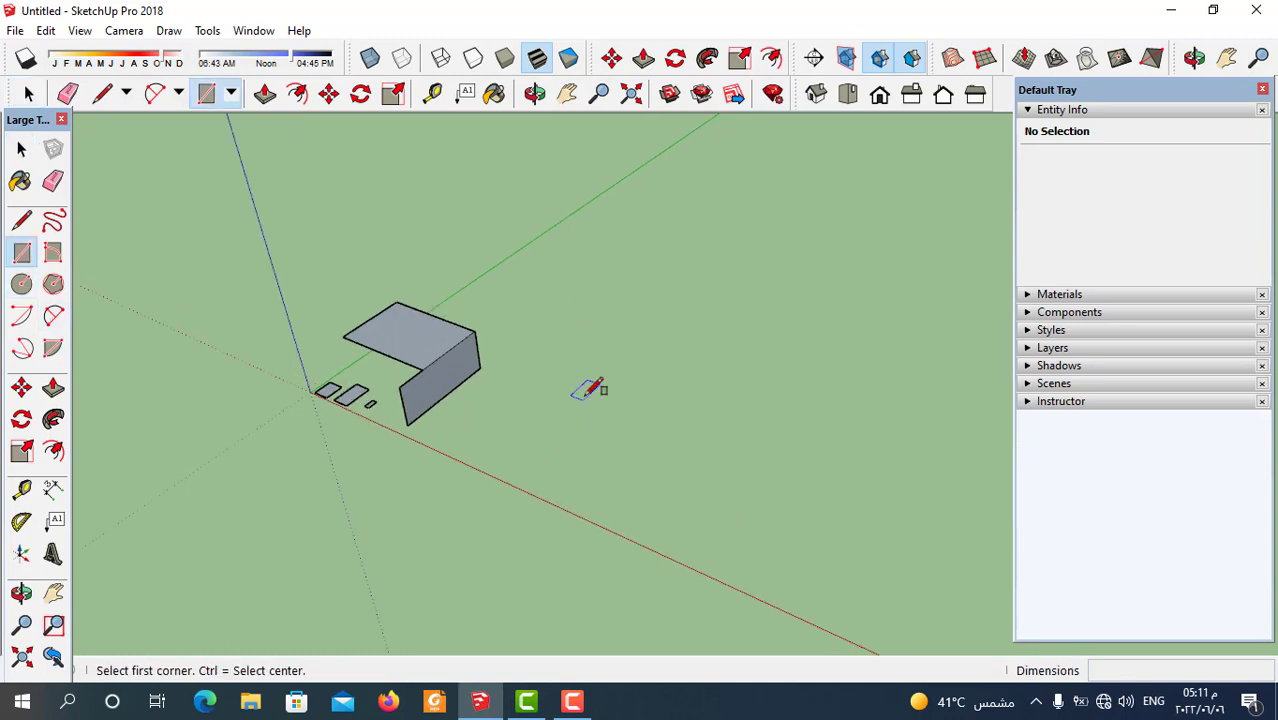
pyautogui.press('Left')
pyautogui.click(585, 394)
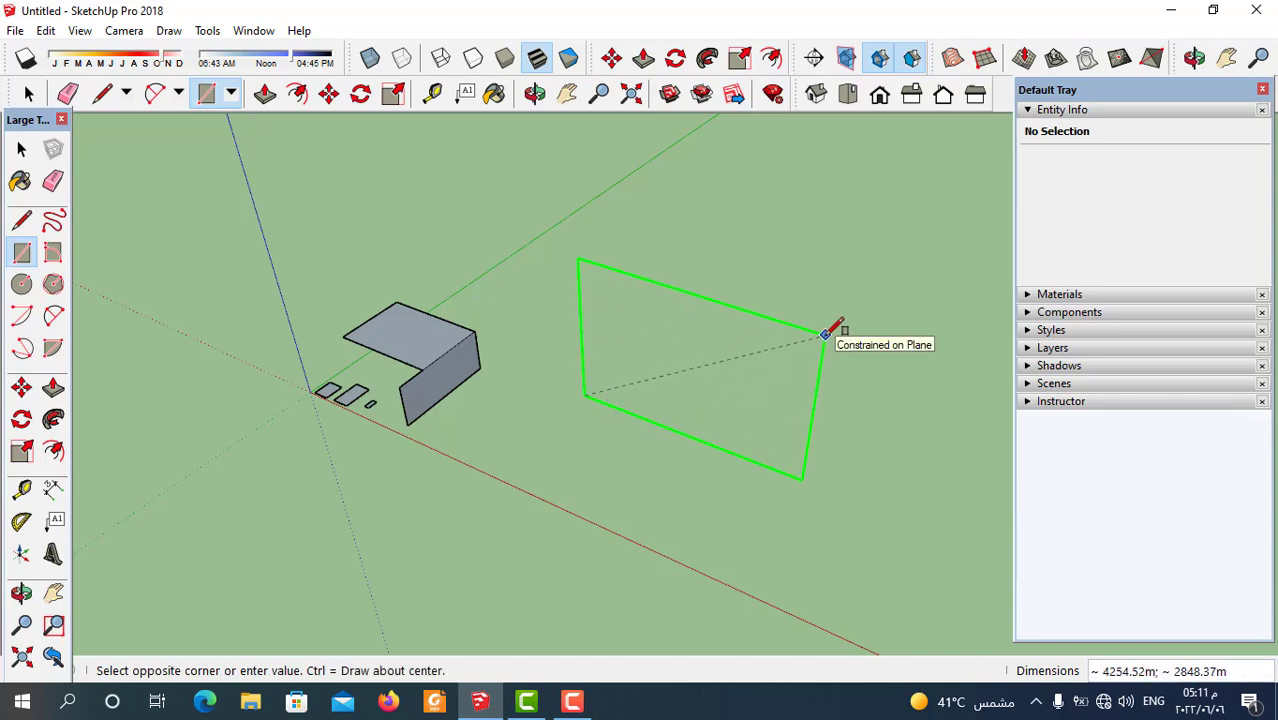
pyautogui.click(825, 336)
pyautogui.scroll(-2, 725, 237)
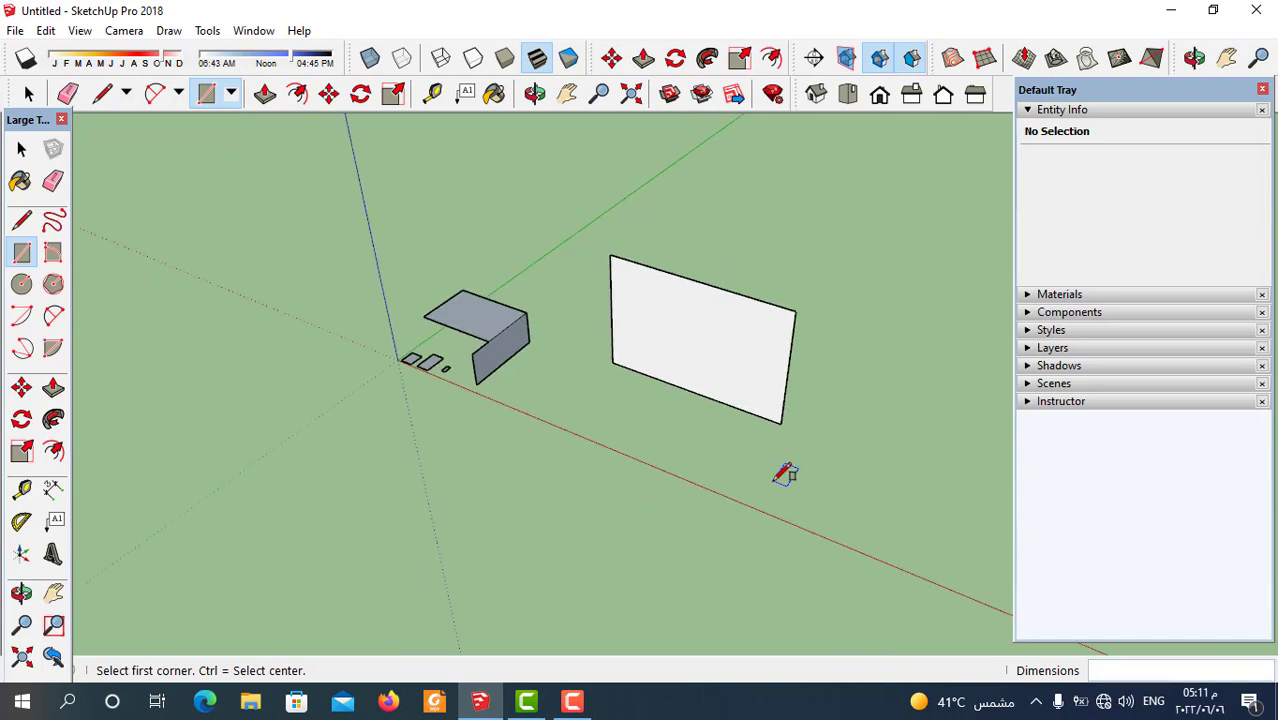
pyautogui.scroll(-2, 785, 474)
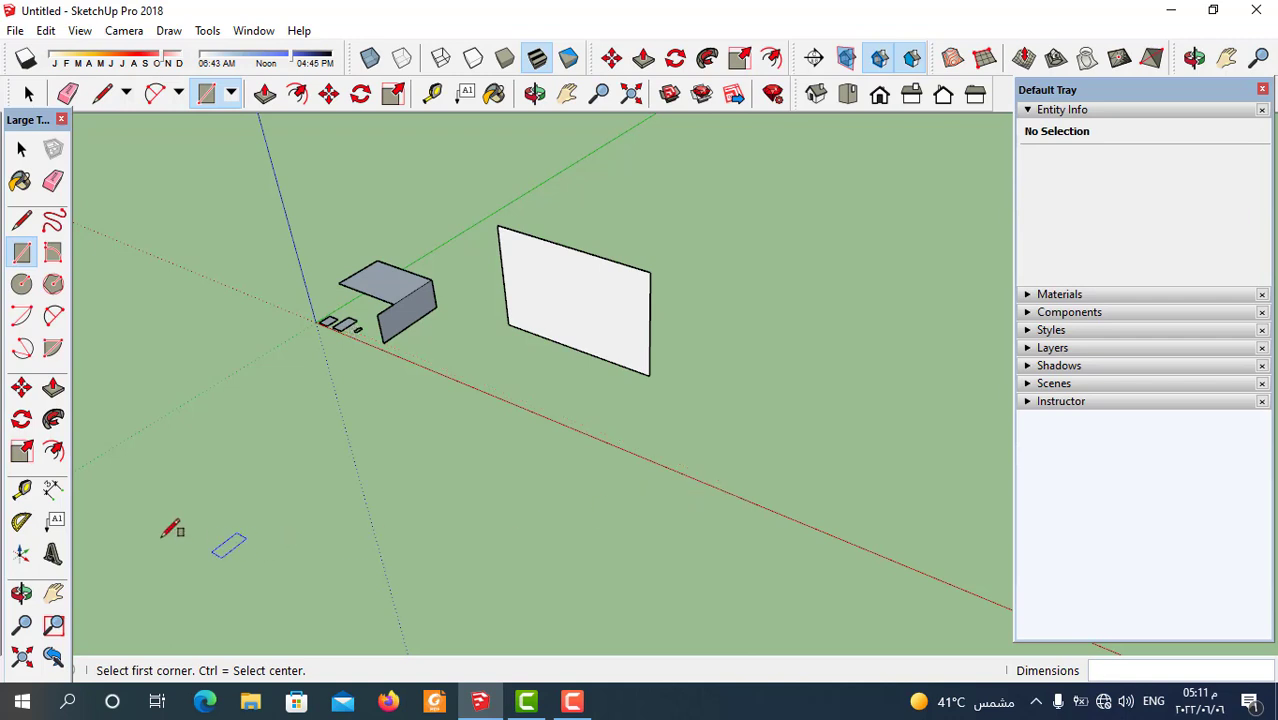
# Draw another vertical rectangle standing on the red axis
pyautogui.click(22, 254)
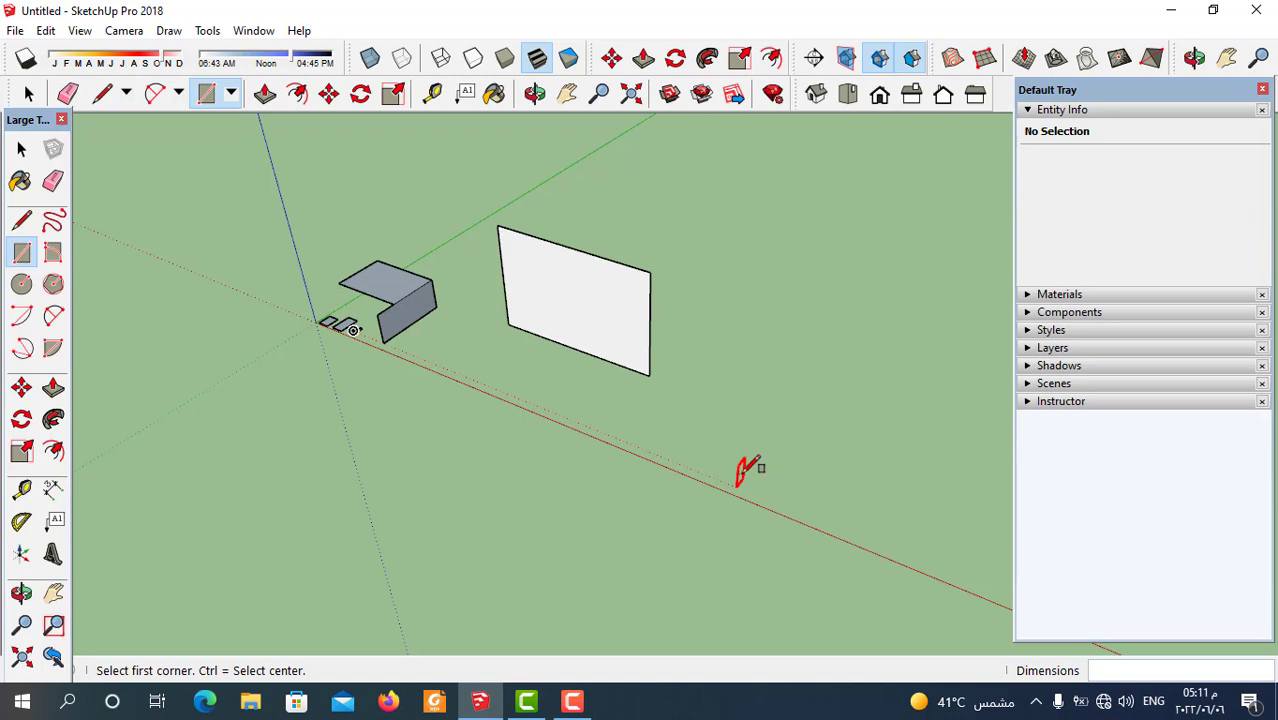
pyautogui.click(736, 487)
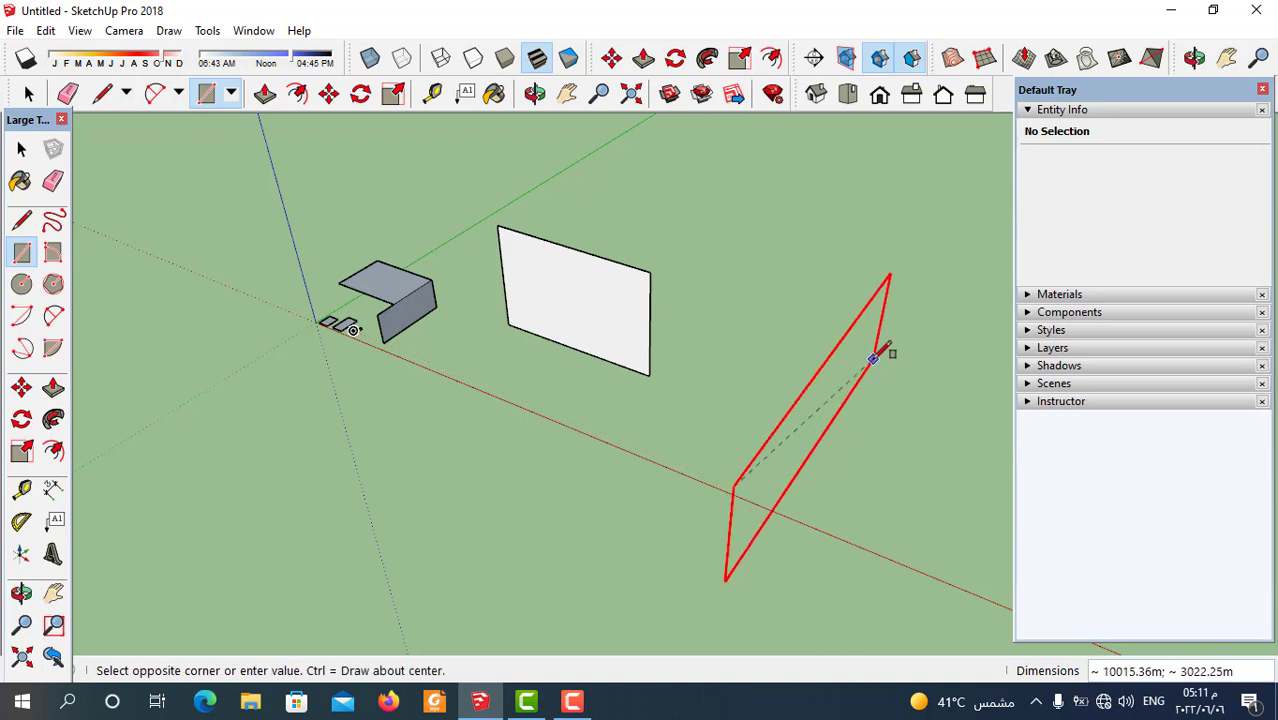
pyautogui.click(855, 243)
pyautogui.moveTo(856, 342)
pyautogui.mouseDown(button='middle')
pyautogui.moveTo(727, 479)
pyautogui.moveTo(843, 483)
pyautogui.mouseUp(button='middle')
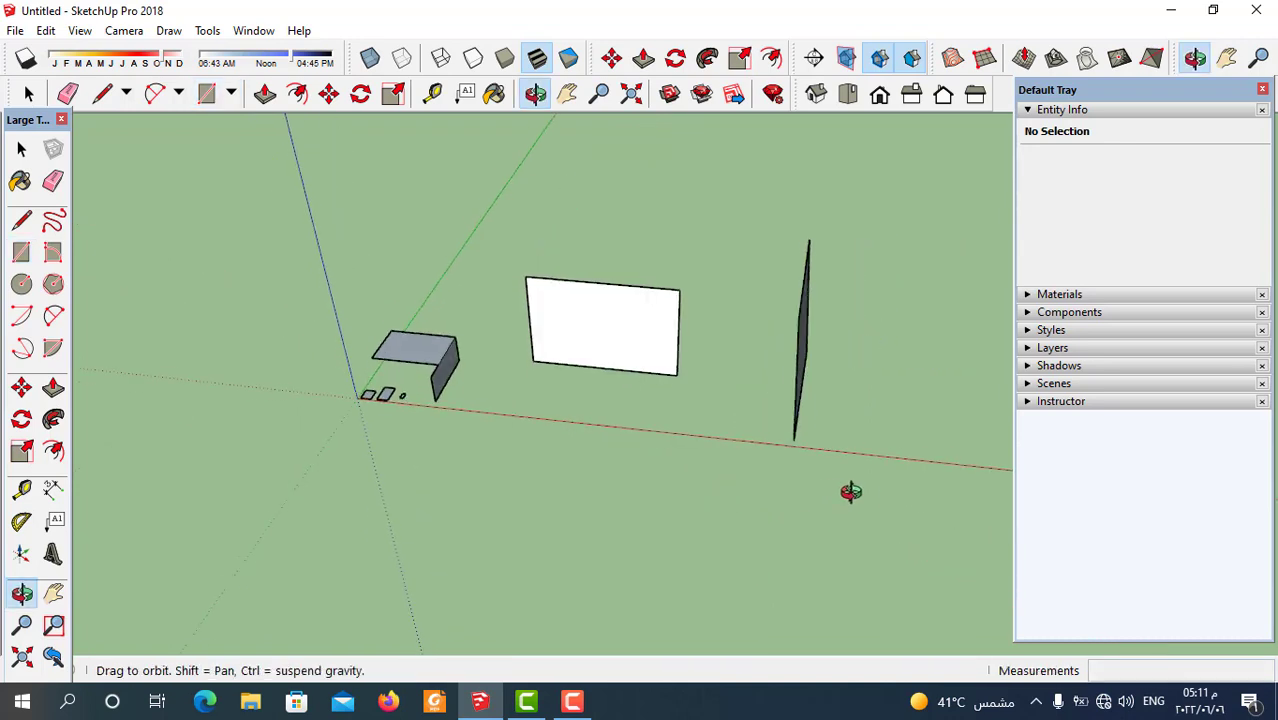
pyautogui.moveTo(789, 442); pyautogui.dragTo(798, 343, button='middle')
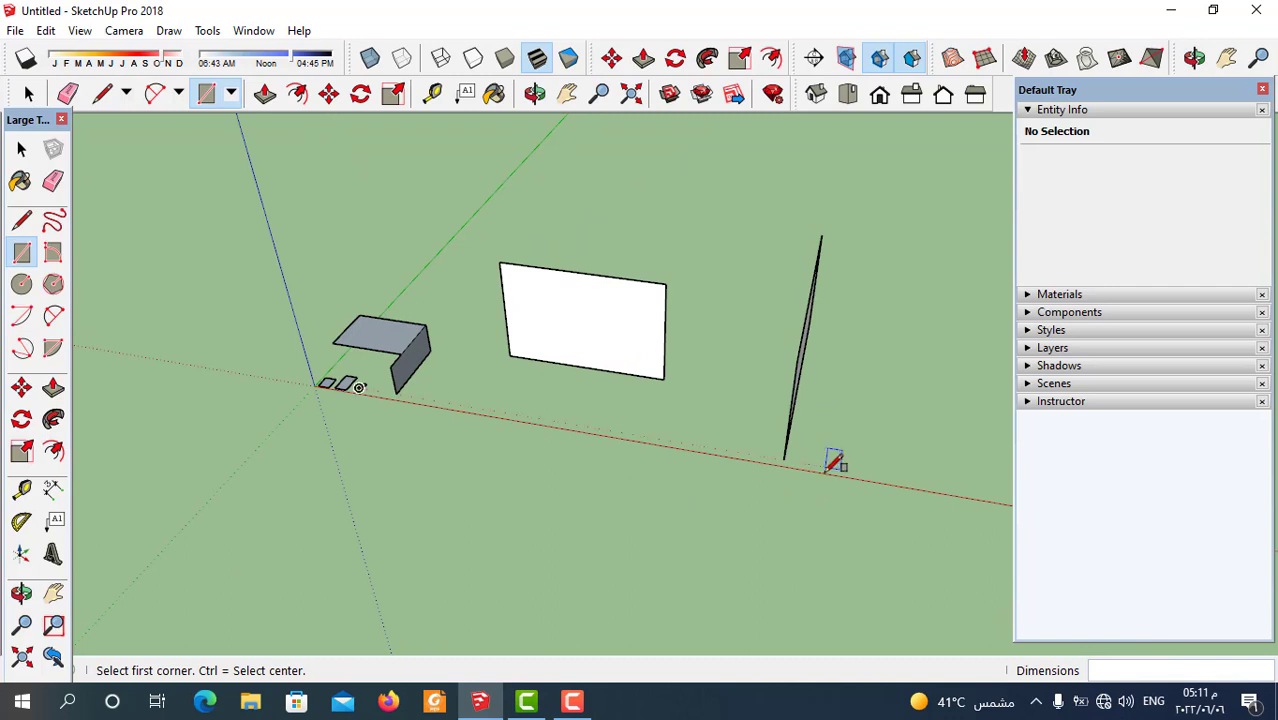
# Draw a large flat rectangle on the ground
pyautogui.moveTo(776, 476)
pyautogui.mouseDown(button='middle')
pyautogui.moveTo(793, 451)
pyautogui.moveTo(667, 450)
pyautogui.mouseUp(button='middle')
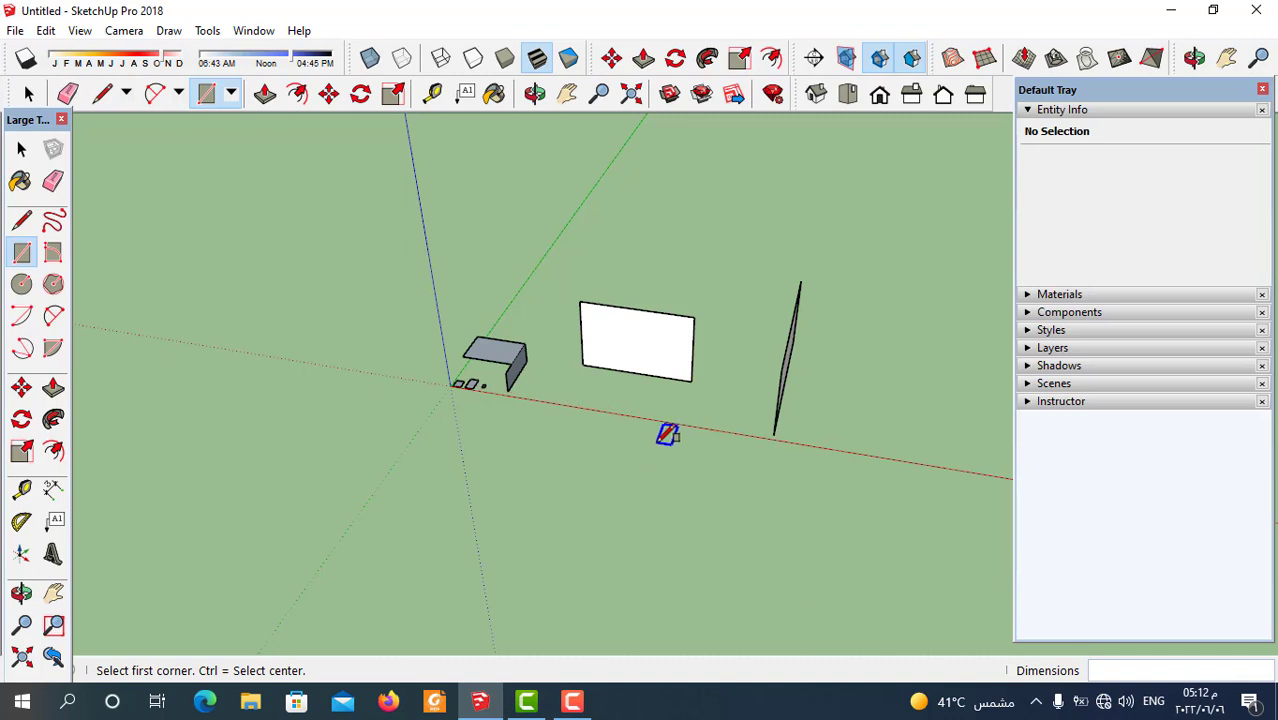
pyautogui.click(587, 426)
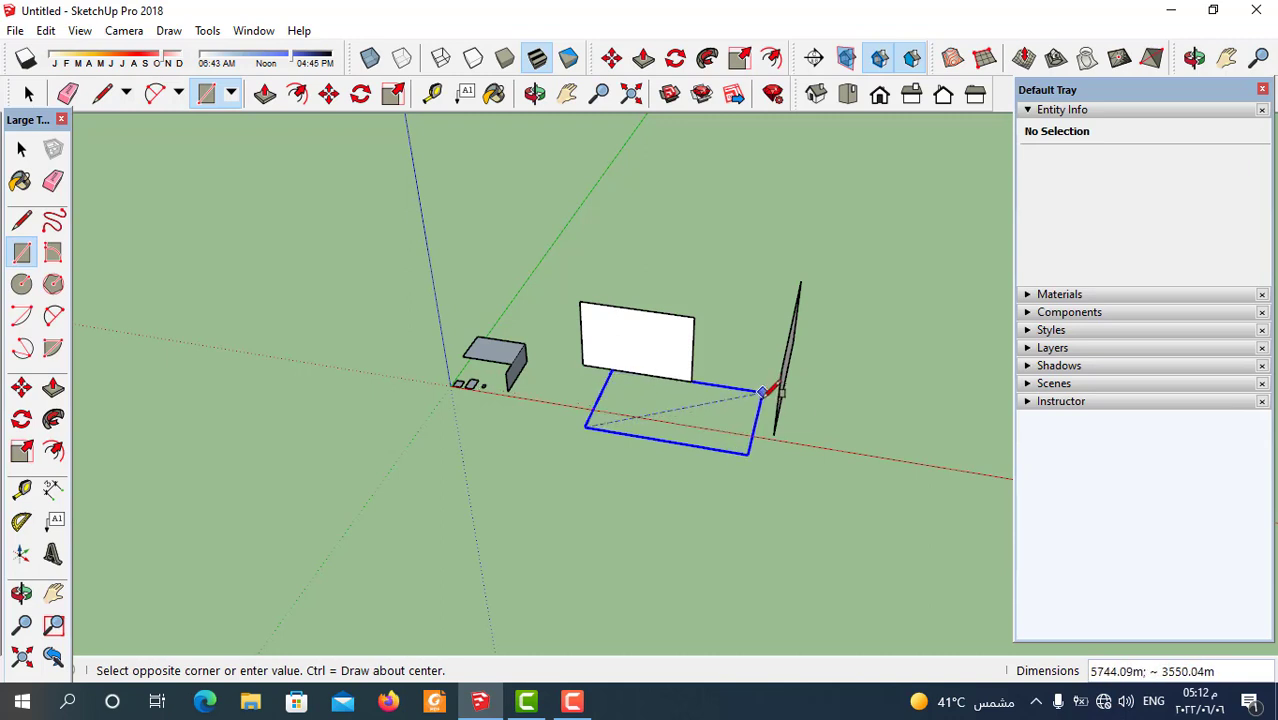
pyautogui.click(764, 400)
pyautogui.scroll(2, 694, 469)
pyautogui.scroll(2, 755, 370)
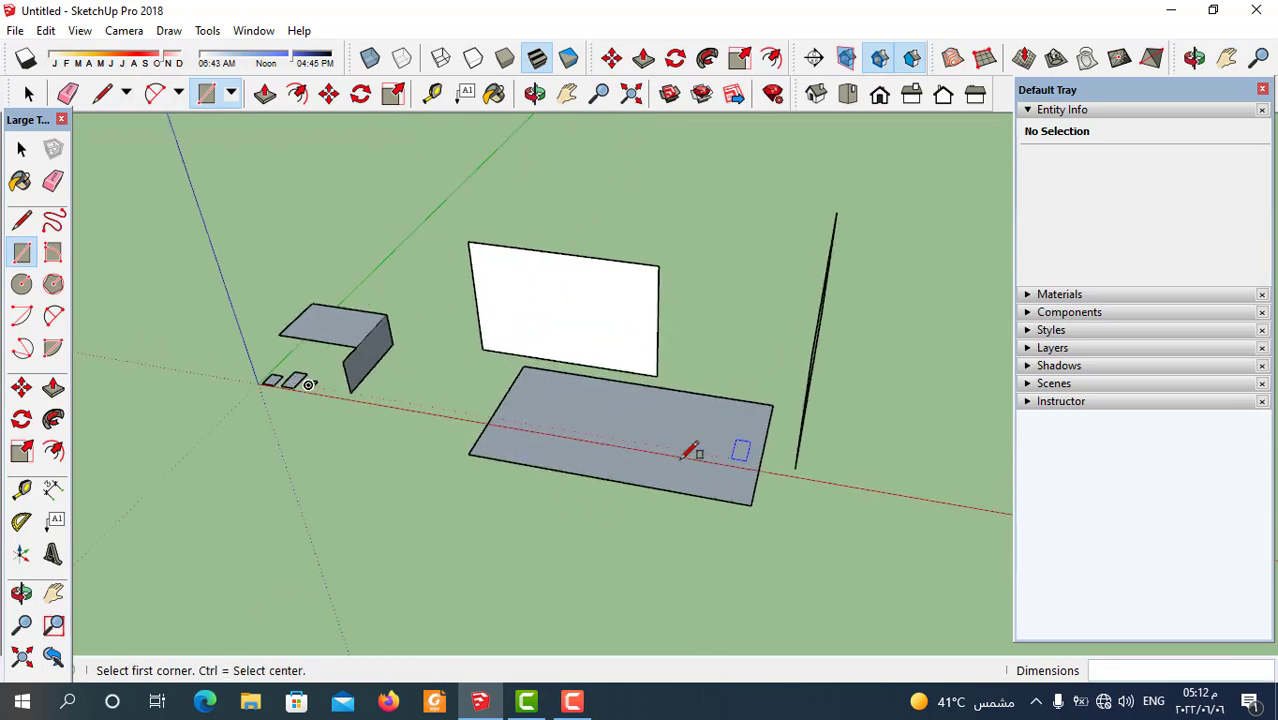
pyautogui.scroll(-1, 545, 540)
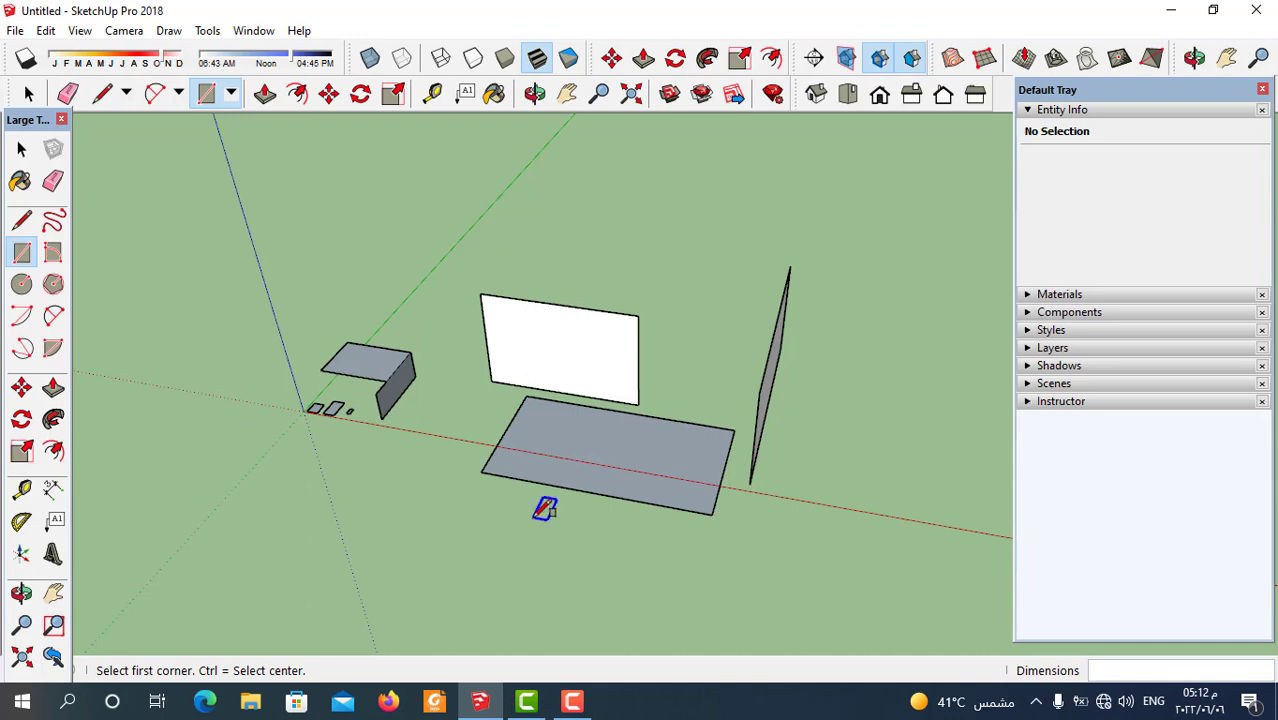
# Draw a horizontal roof rectangle from the white wall's top corner to the other wall's top
pyautogui.click(479, 293)
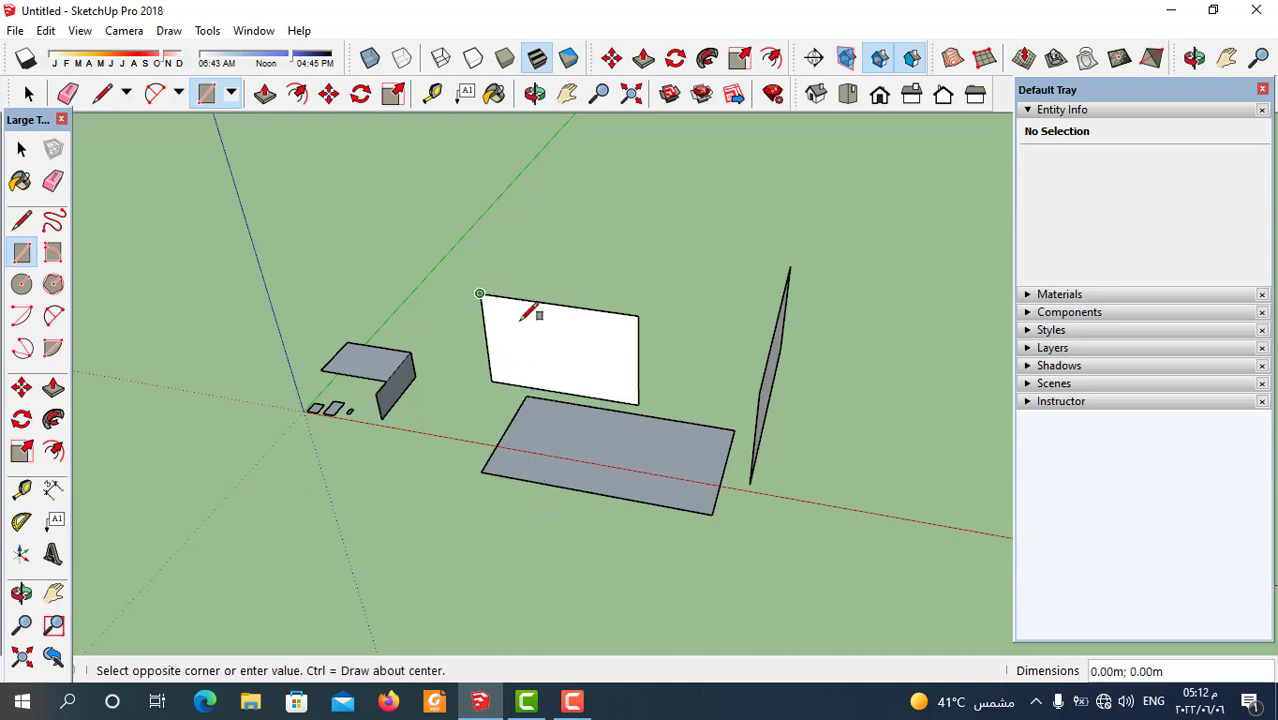
pyautogui.click(769, 372)
pyautogui.moveTo(650, 400)
pyautogui.mouseDown(button='middle')
pyautogui.moveTo(650, 499)
pyautogui.moveTo(513, 513)
pyautogui.mouseUp(button='middle')
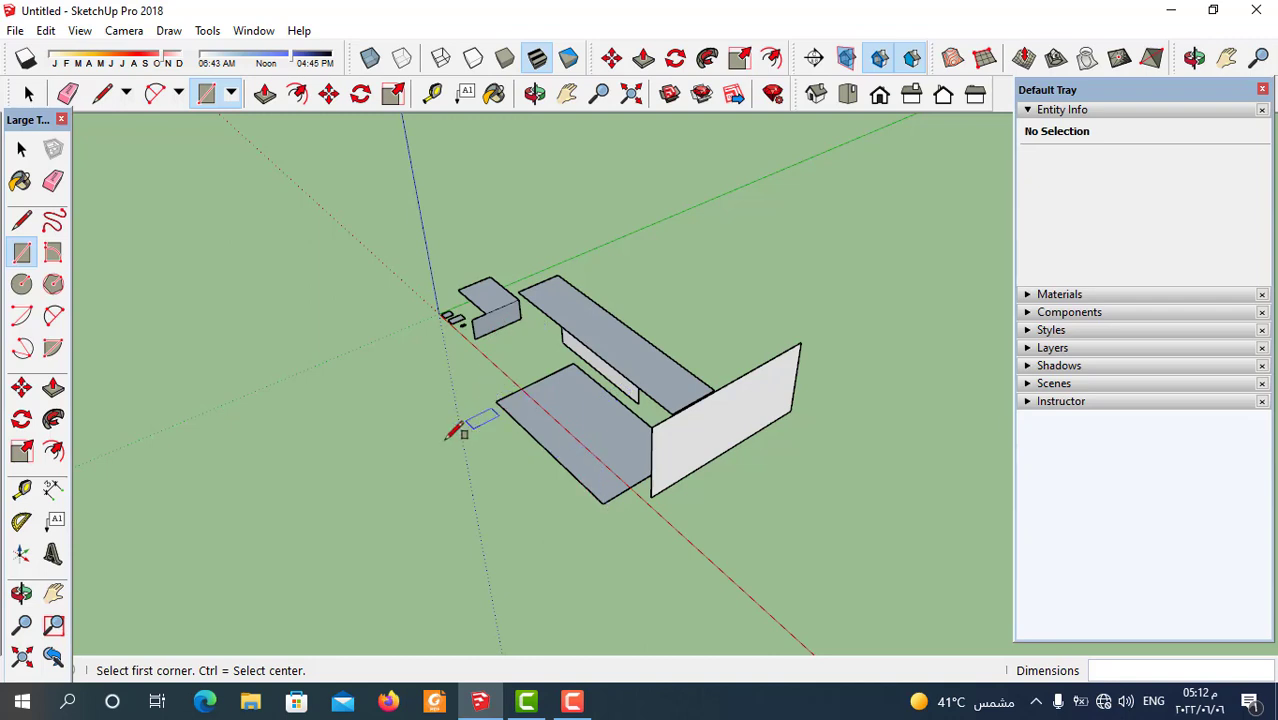
pyautogui.moveTo(457, 428)
pyautogui.mouseDown(button='middle')
pyautogui.moveTo(508, 462)
pyautogui.moveTo(500, 485)
pyautogui.mouseUp(button='middle')
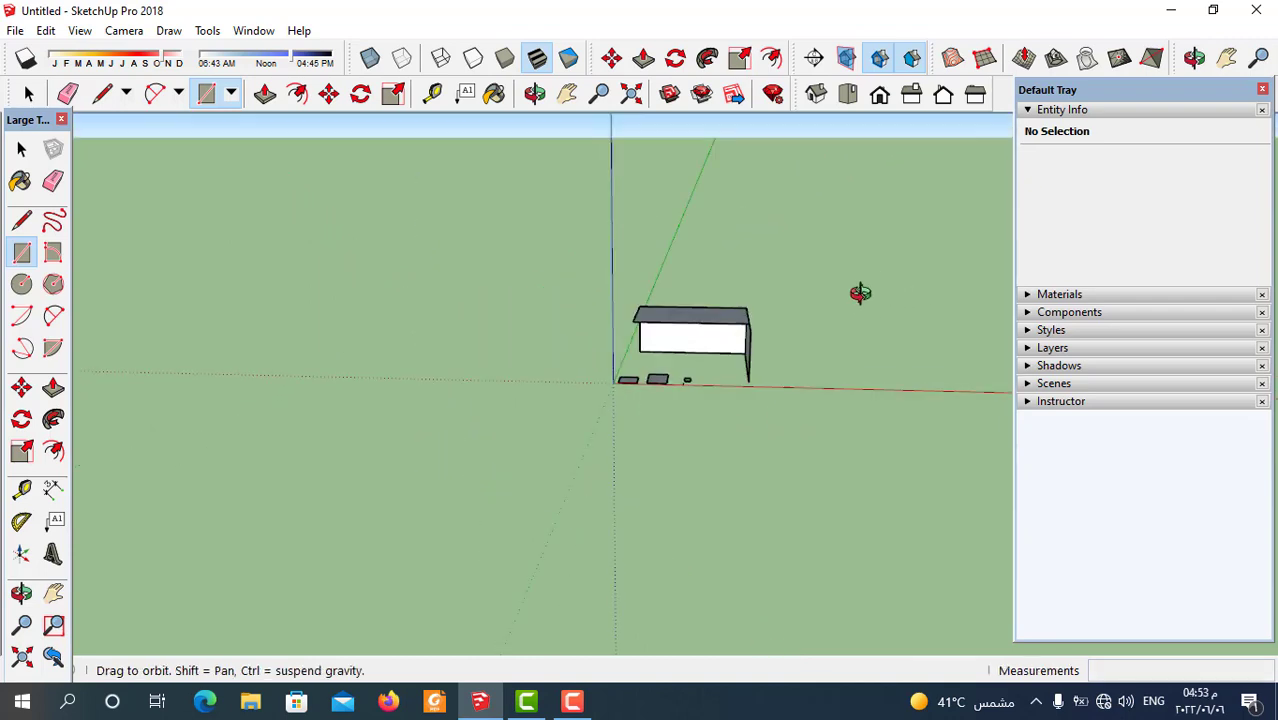
pyautogui.moveTo(860, 292)
pyautogui.mouseDown(button='middle')
pyautogui.moveTo(827, 357)
pyautogui.moveTo(676, 308)
pyautogui.moveTo(765, 419)
pyautogui.mouseUp(button='middle')
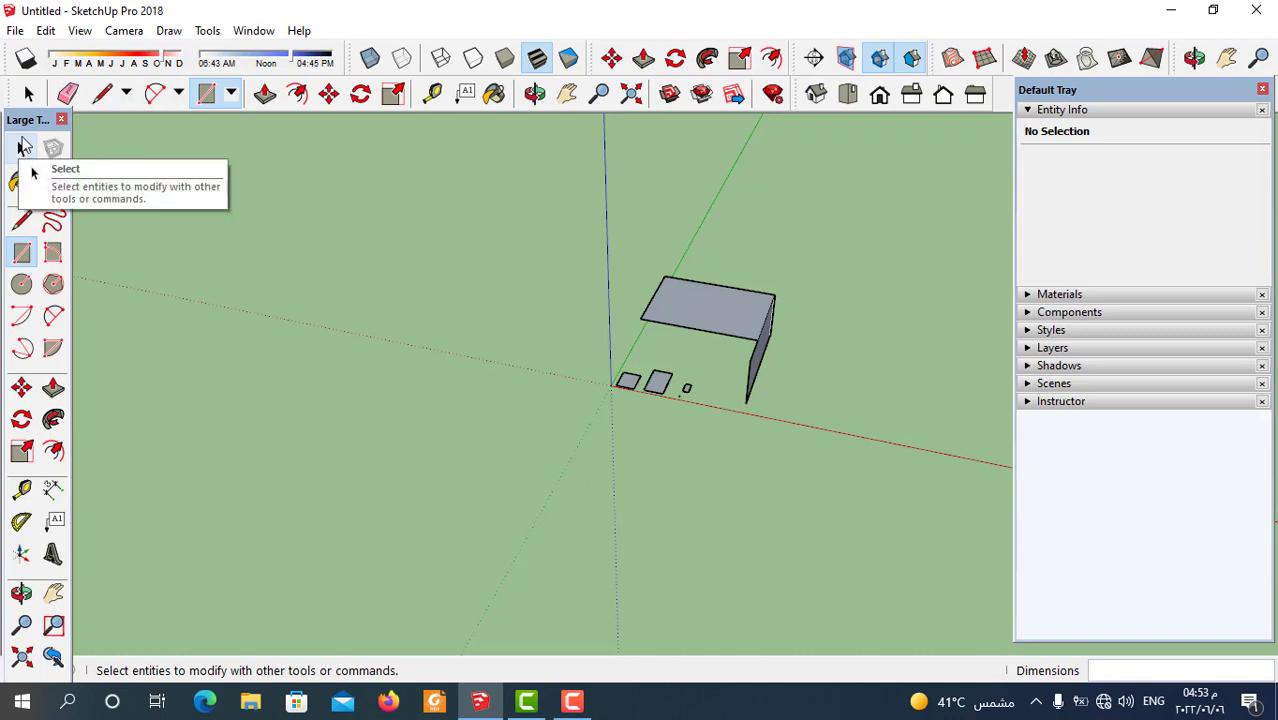
# Select the middle ground rectangle so Entity Info shows Layer0 and area 178810.79 m²
pyautogui.click(24, 147)
pyautogui.scroll(2, 770, 440)
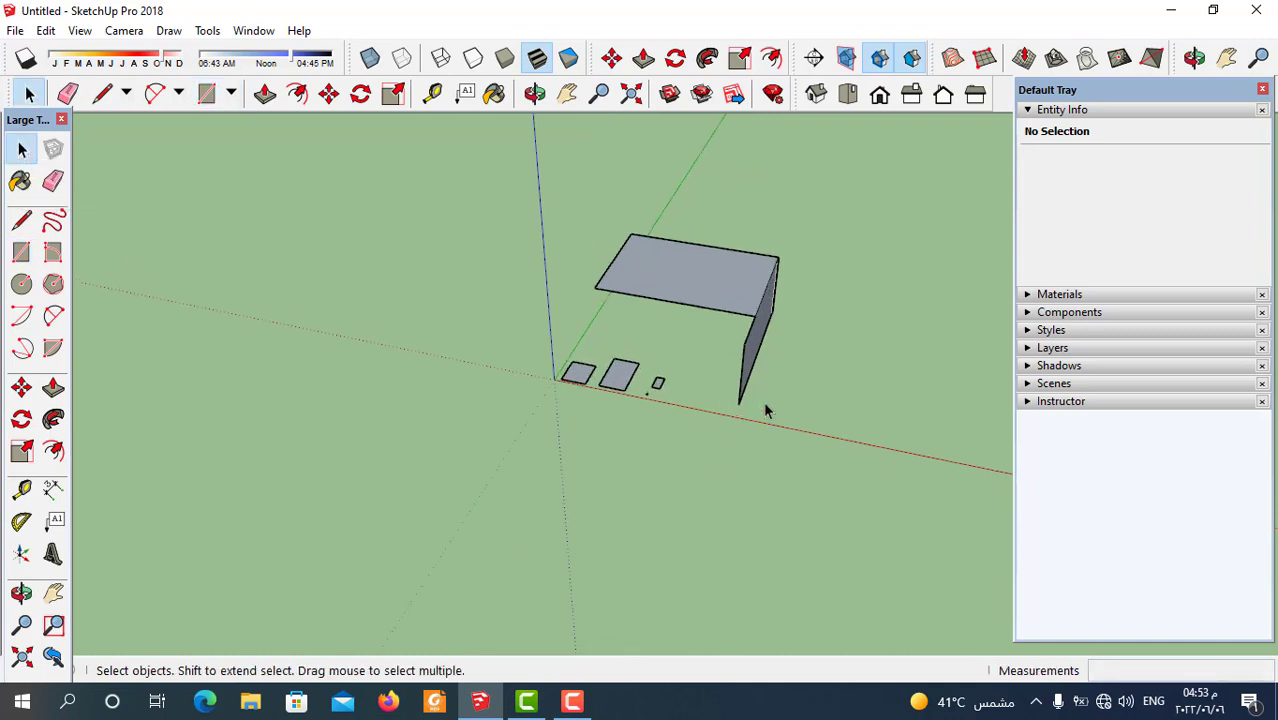
pyautogui.scroll(2, 766, 410)
pyautogui.scroll(2, 700, 431)
pyautogui.moveTo(700, 431)
pyautogui.mouseDown(button='middle')
pyautogui.moveTo(622, 414)
pyautogui.moveTo(628, 322)
pyautogui.mouseUp(button='middle')
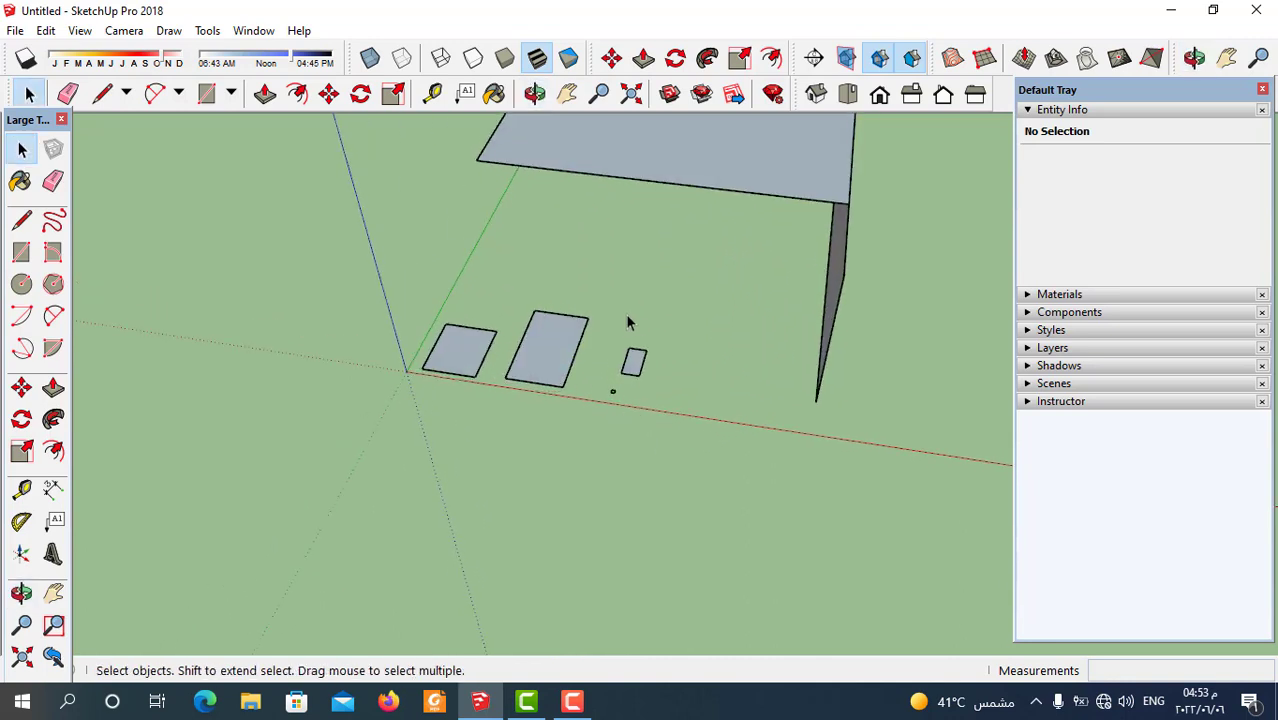
pyautogui.scroll(-2, 741, 420)
pyautogui.moveTo(741, 420)
pyautogui.mouseDown(button='middle')
pyautogui.moveTo(736, 397)
pyautogui.moveTo(668, 441)
pyautogui.moveTo(569, 413)
pyautogui.mouseUp(button='middle')
pyautogui.scroll(2, 676, 380)
pyautogui.scroll(1, 553, 380)
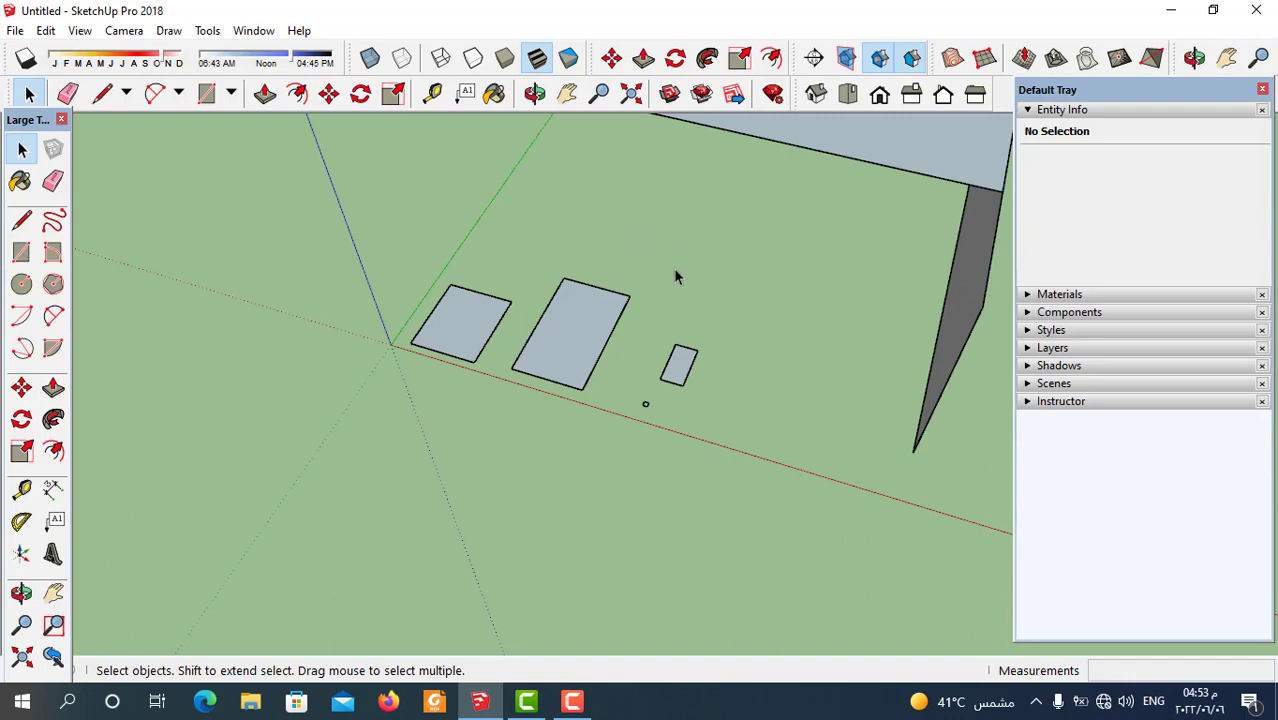
pyautogui.scroll(-1, 576, 457)
pyautogui.scroll(-1, 570, 460)
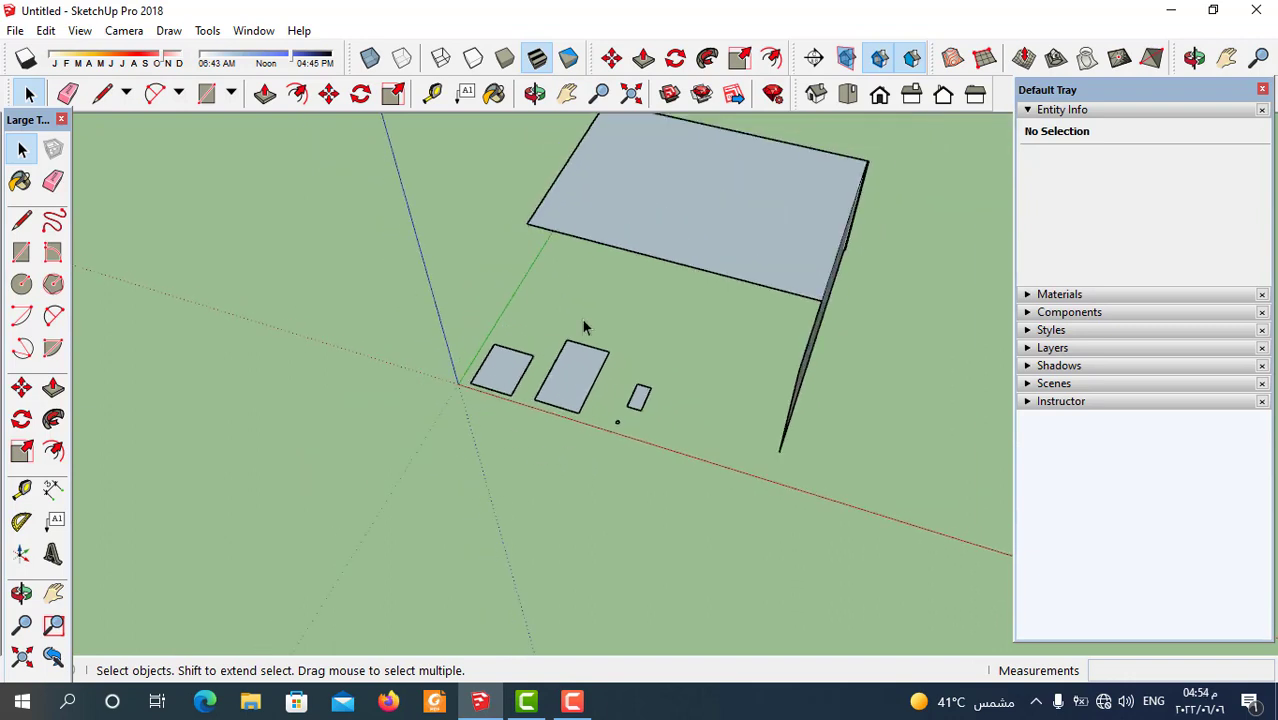
pyautogui.scroll(1, 603, 411)
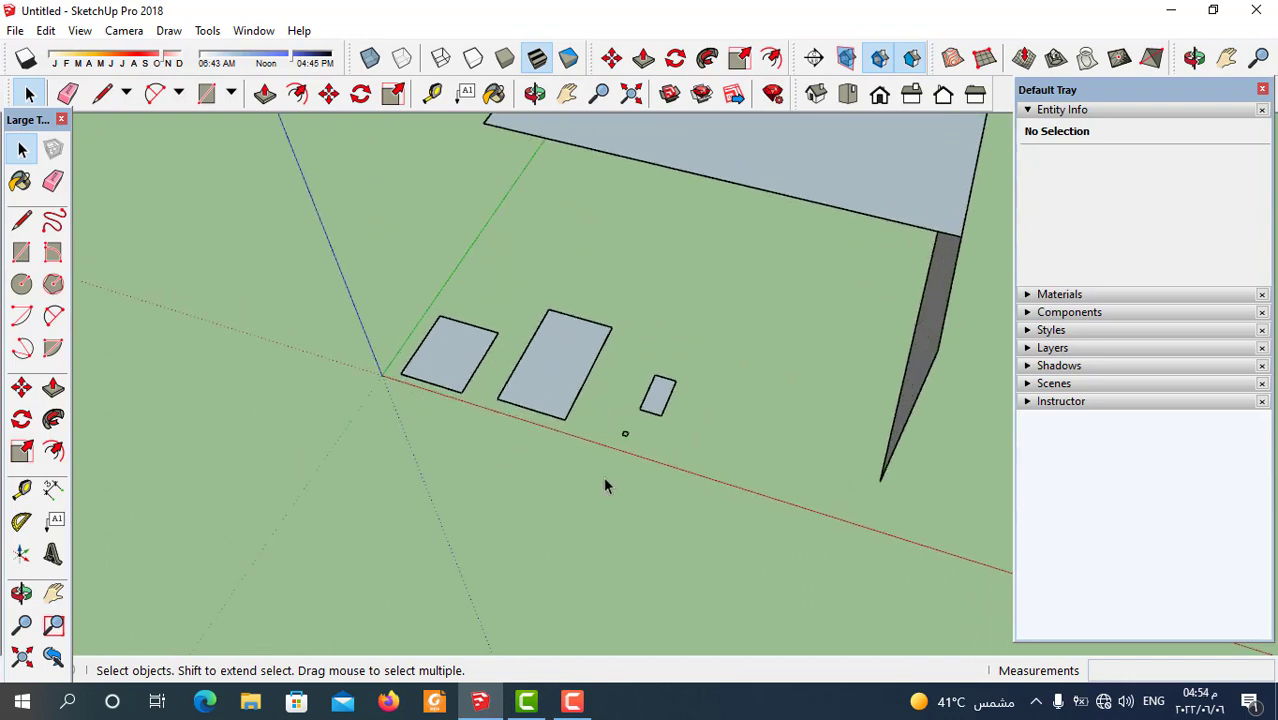
pyautogui.click(559, 368)
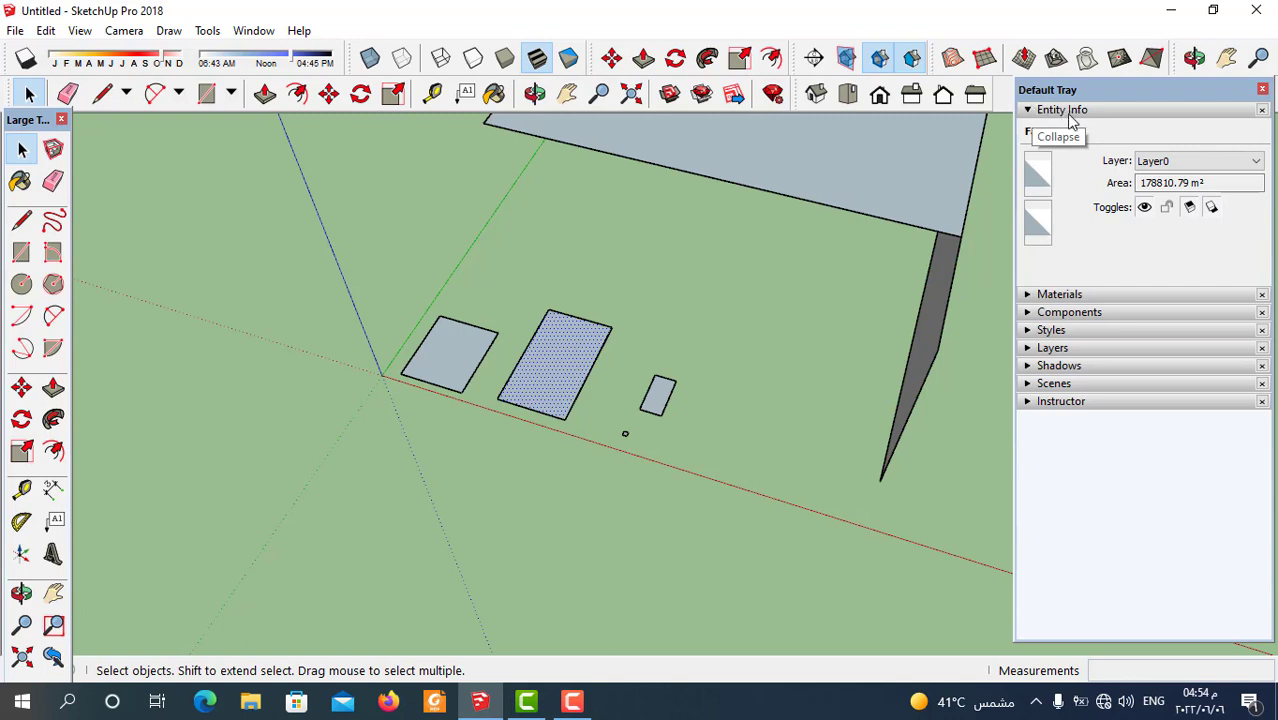
pyautogui.click(1027, 112)
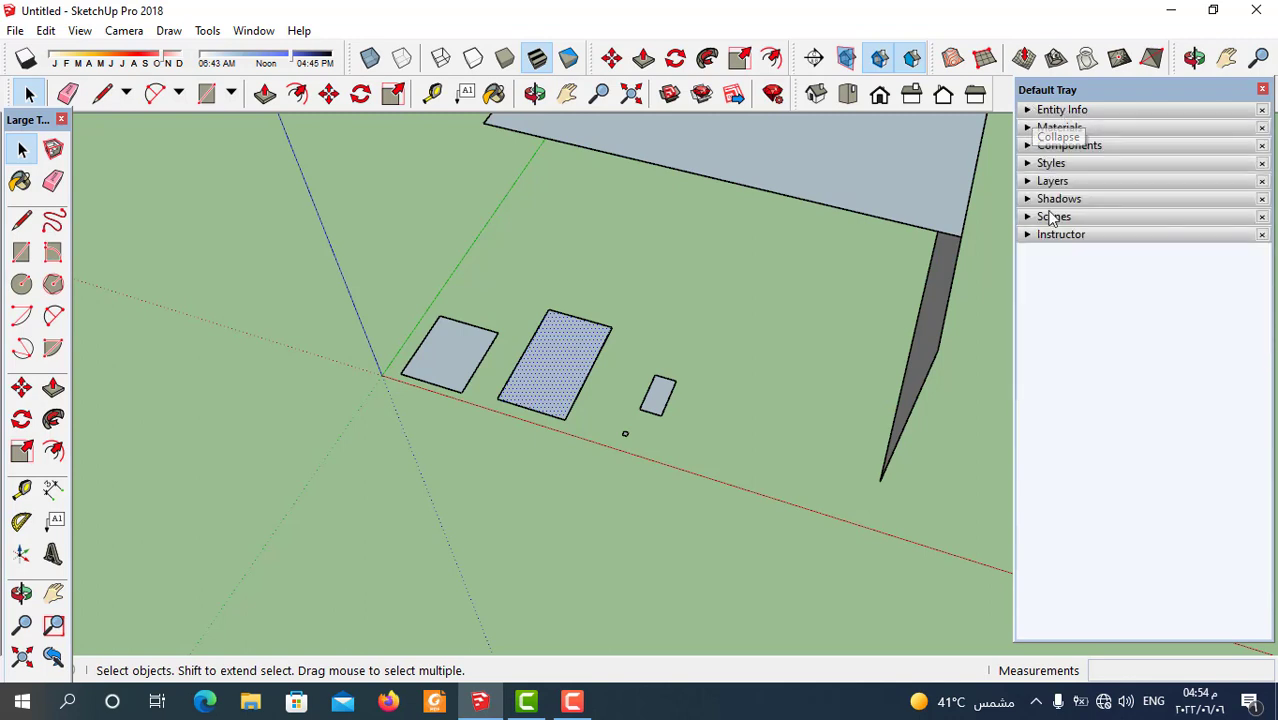
pyautogui.click(1027, 110)
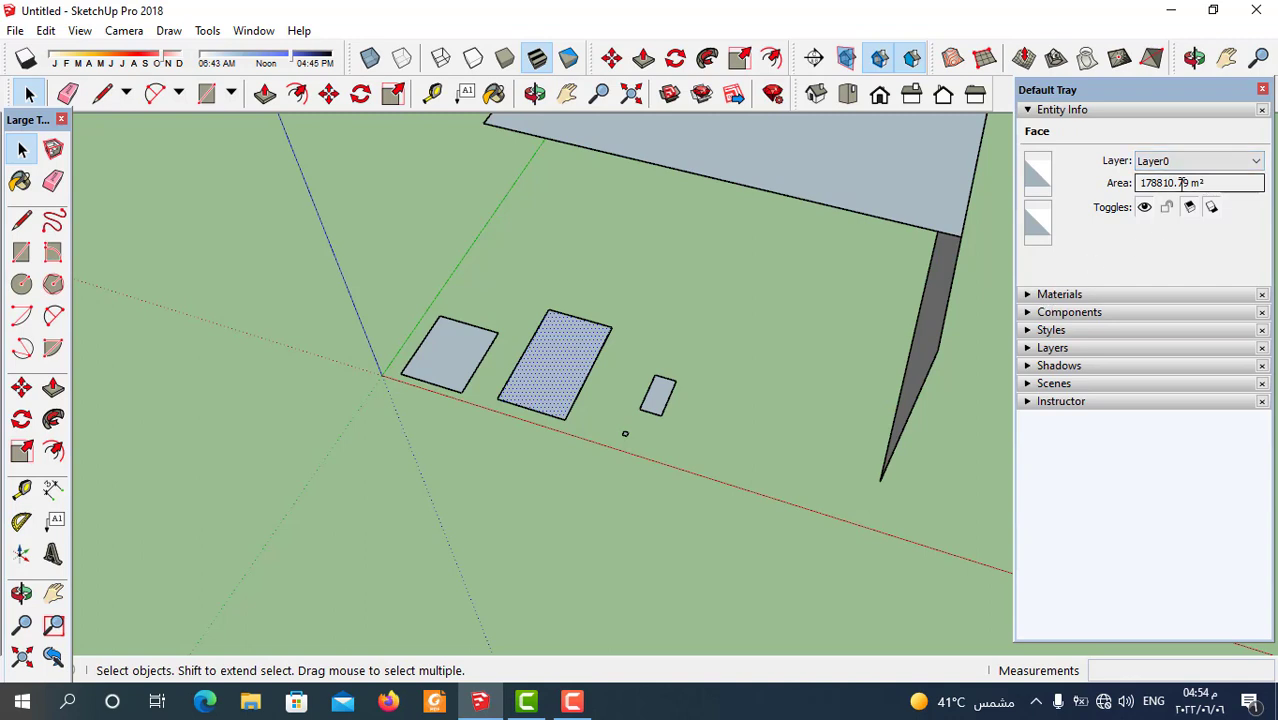
pyautogui.moveTo(1244, 183); pyautogui.dragTo(1110, 183)
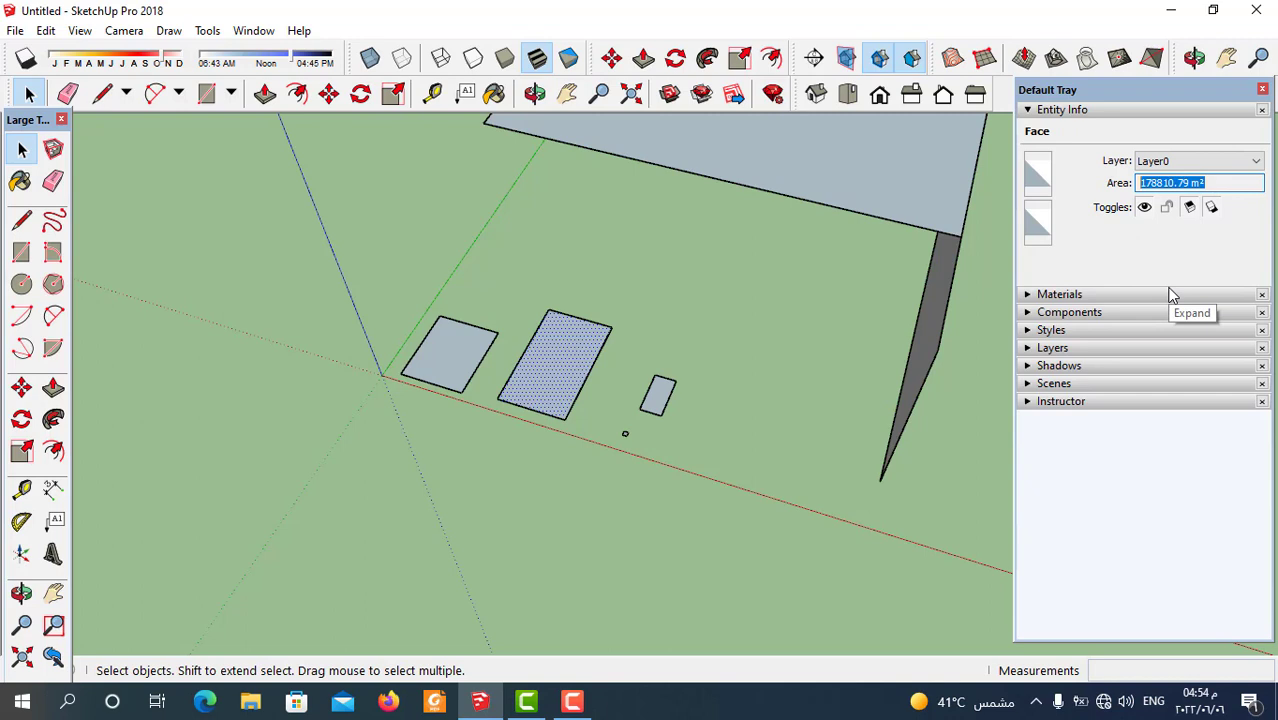
pyautogui.click(656, 458)
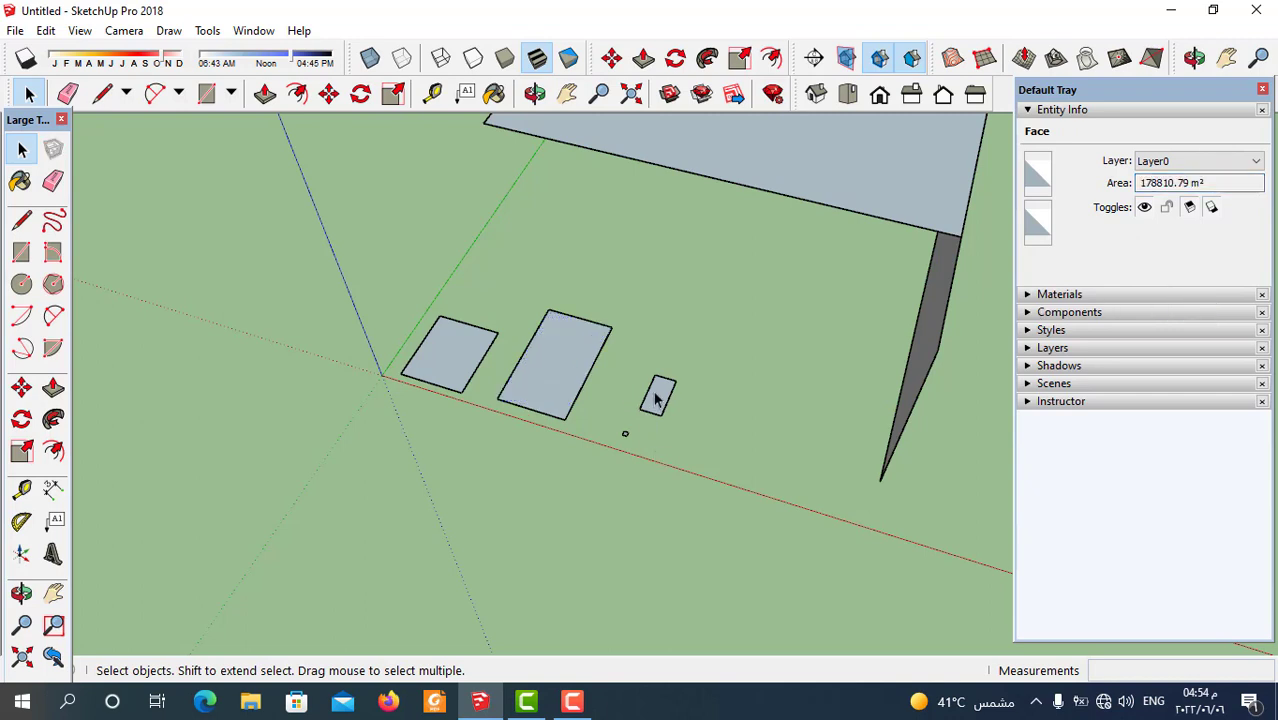
pyautogui.click(460, 357)
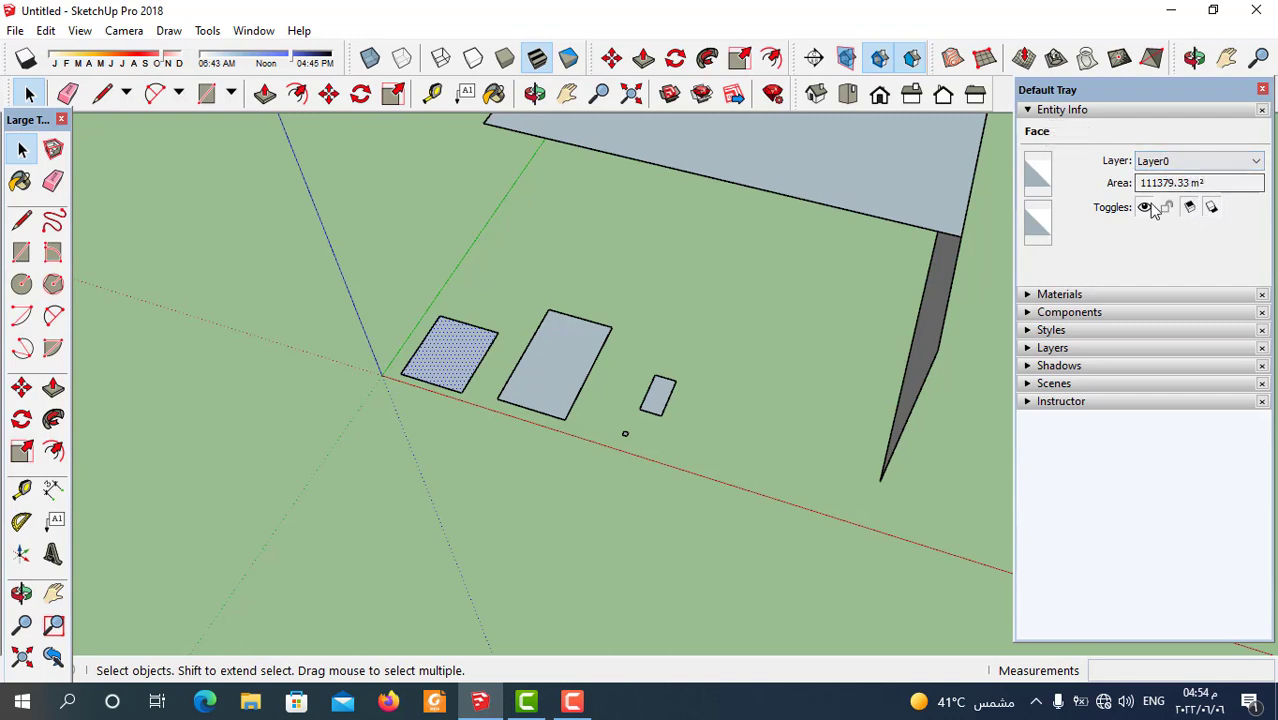
pyautogui.click(757, 399)
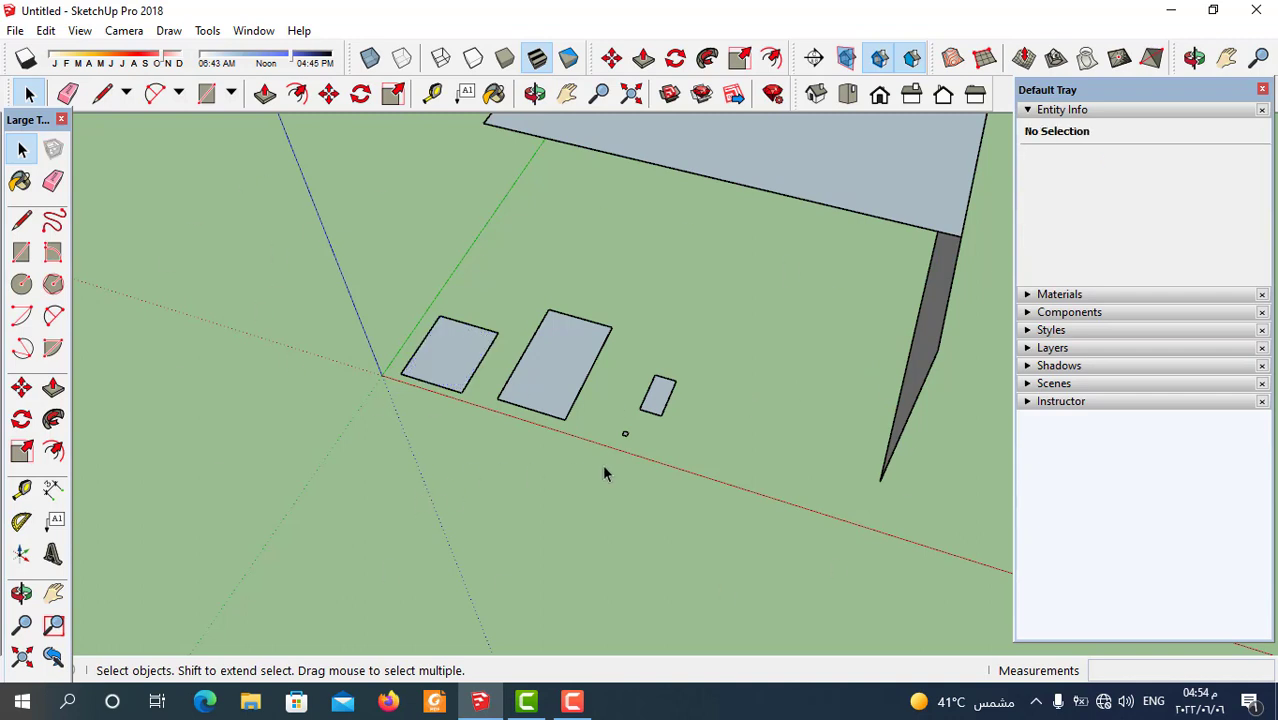
# Use the Eraser on the tiny square's edges beside the small ground rectangle, leaving three ground rectangles
pyautogui.scroll(2, 740, 408)
pyautogui.scroll(2, 456, 417)
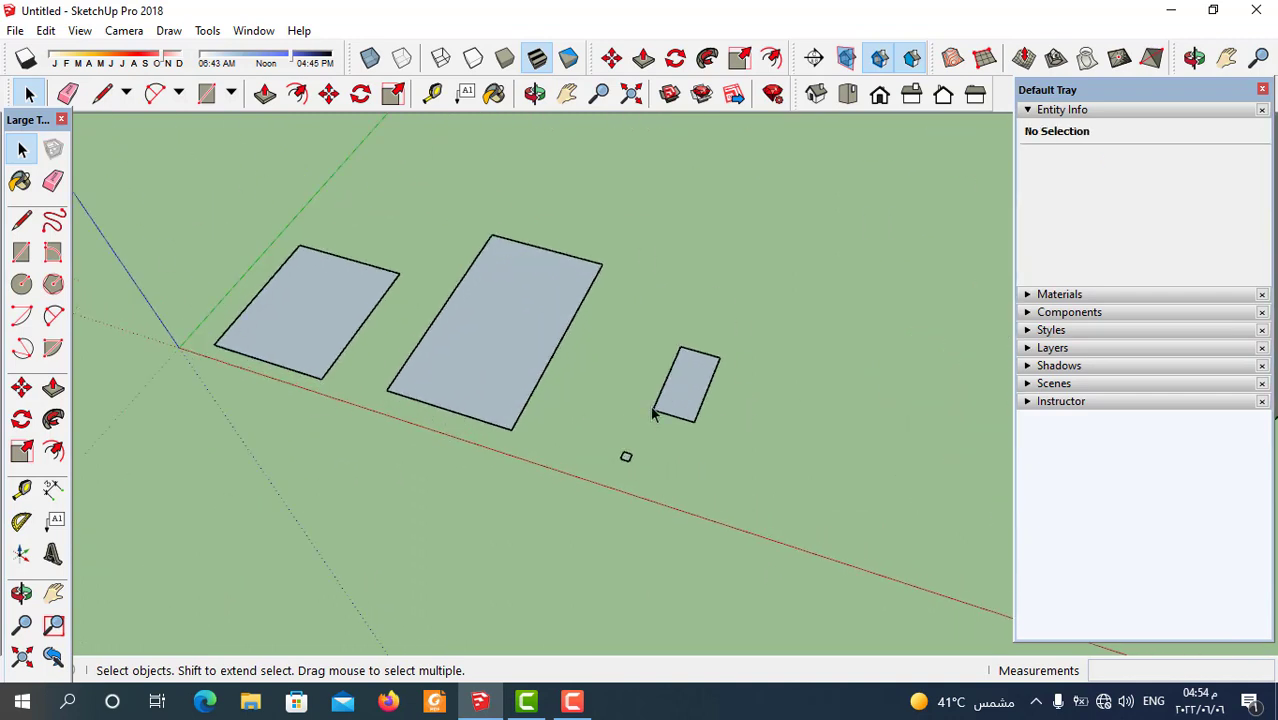
pyautogui.click(68, 93)
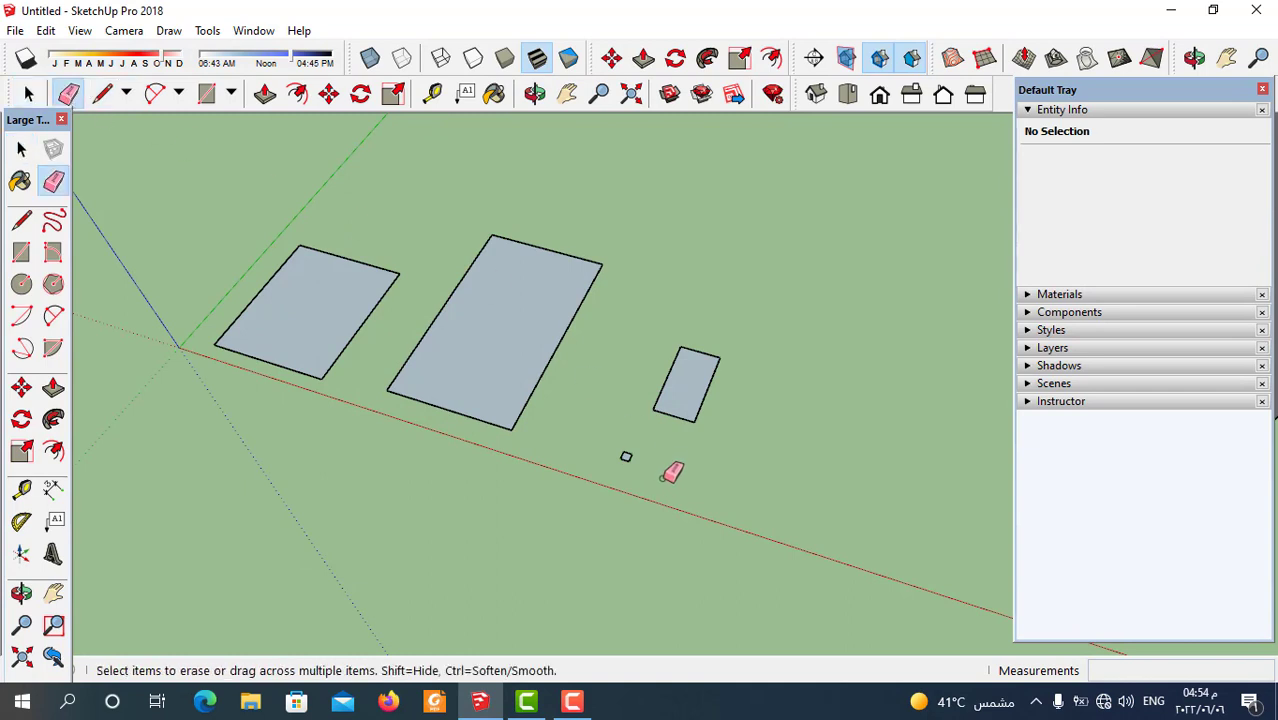
pyautogui.scroll(2, 630, 431)
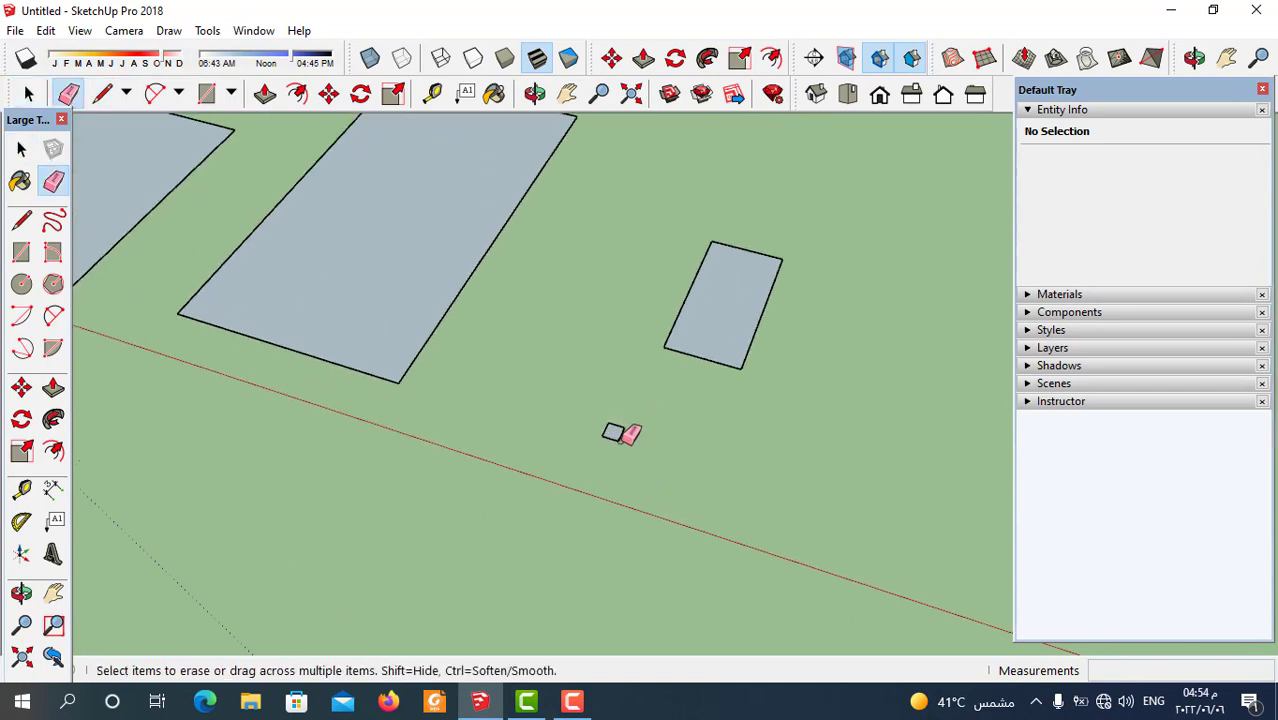
pyautogui.scroll(2, 624, 421)
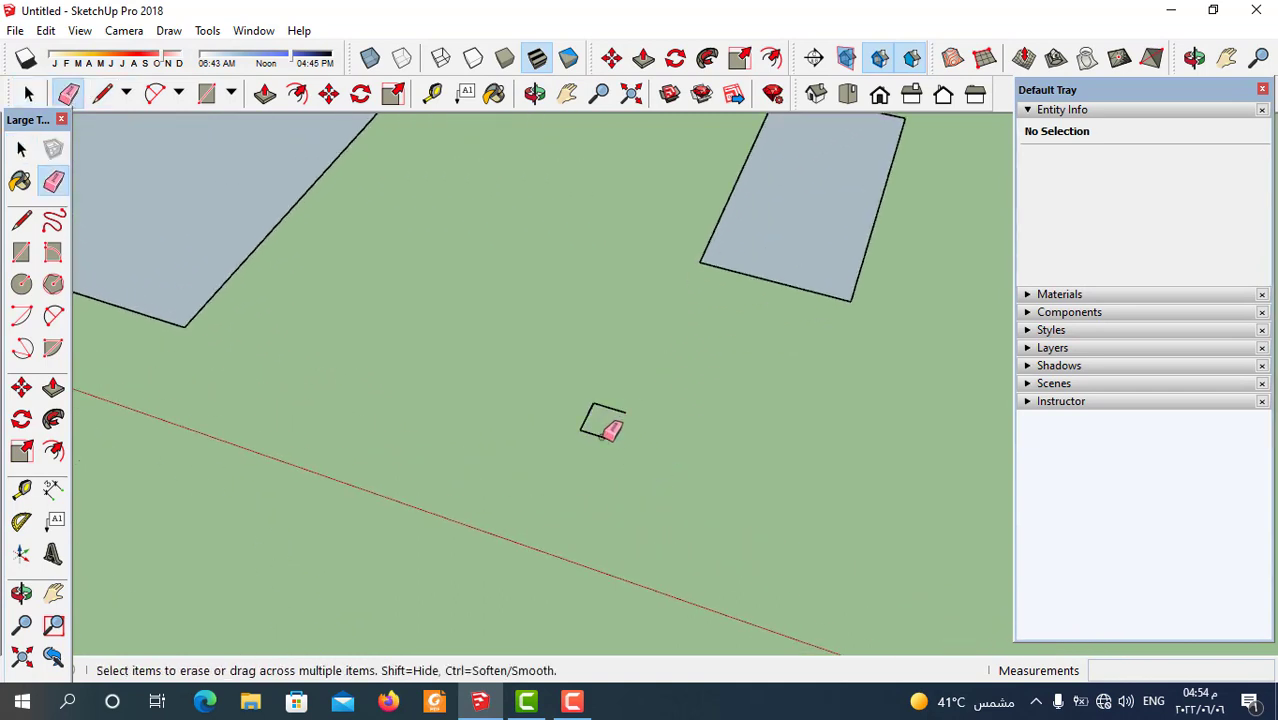
pyautogui.moveTo(615, 428); pyautogui.dragTo(604, 410)
pyautogui.scroll(-3, 636, 349)
pyautogui.scroll(-2, 640, 420)
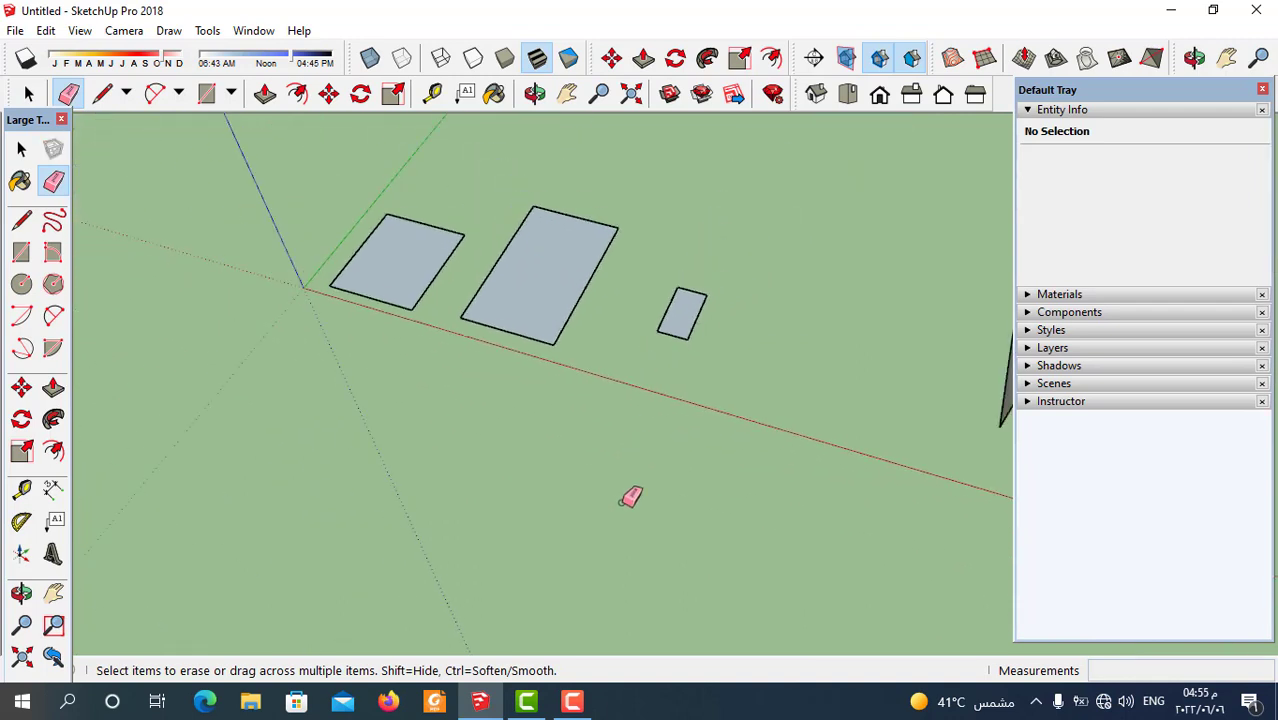
pyautogui.click(572, 701)
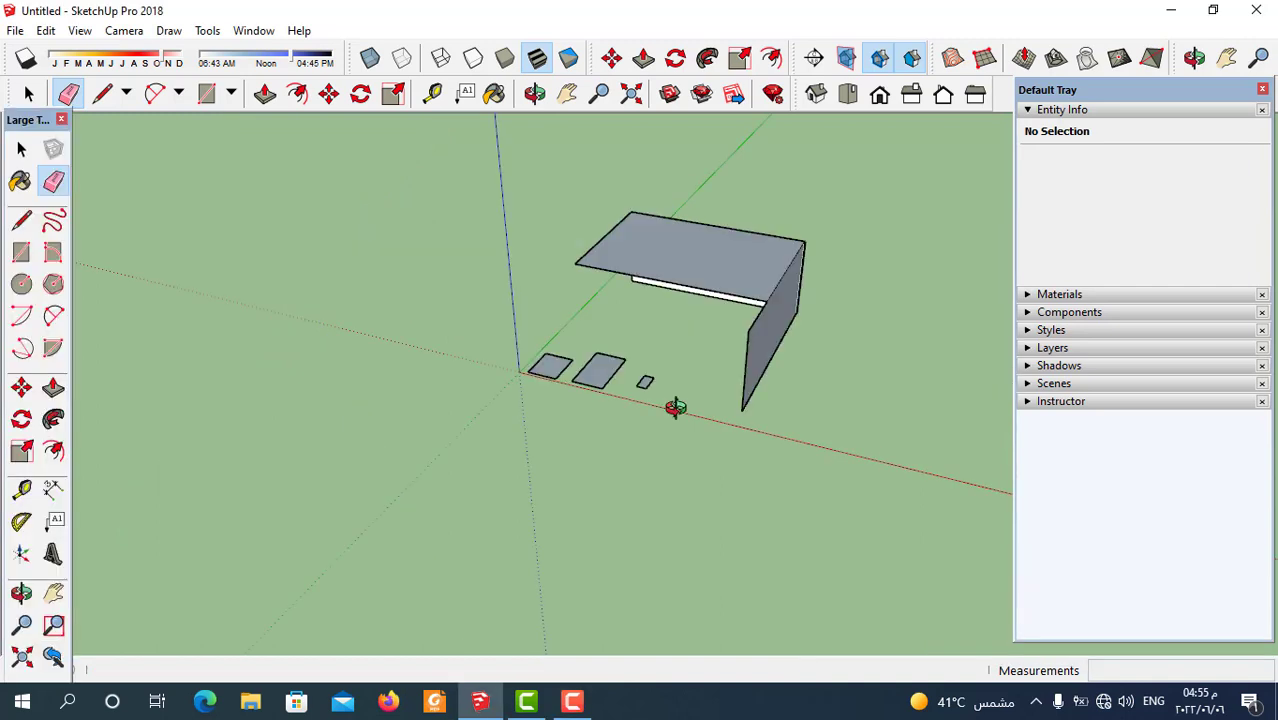
pyautogui.moveTo(690, 410)
pyautogui.mouseDown(button='middle')
pyautogui.moveTo(727, 434)
pyautogui.moveTo(534, 394)
pyautogui.mouseUp(button='middle')
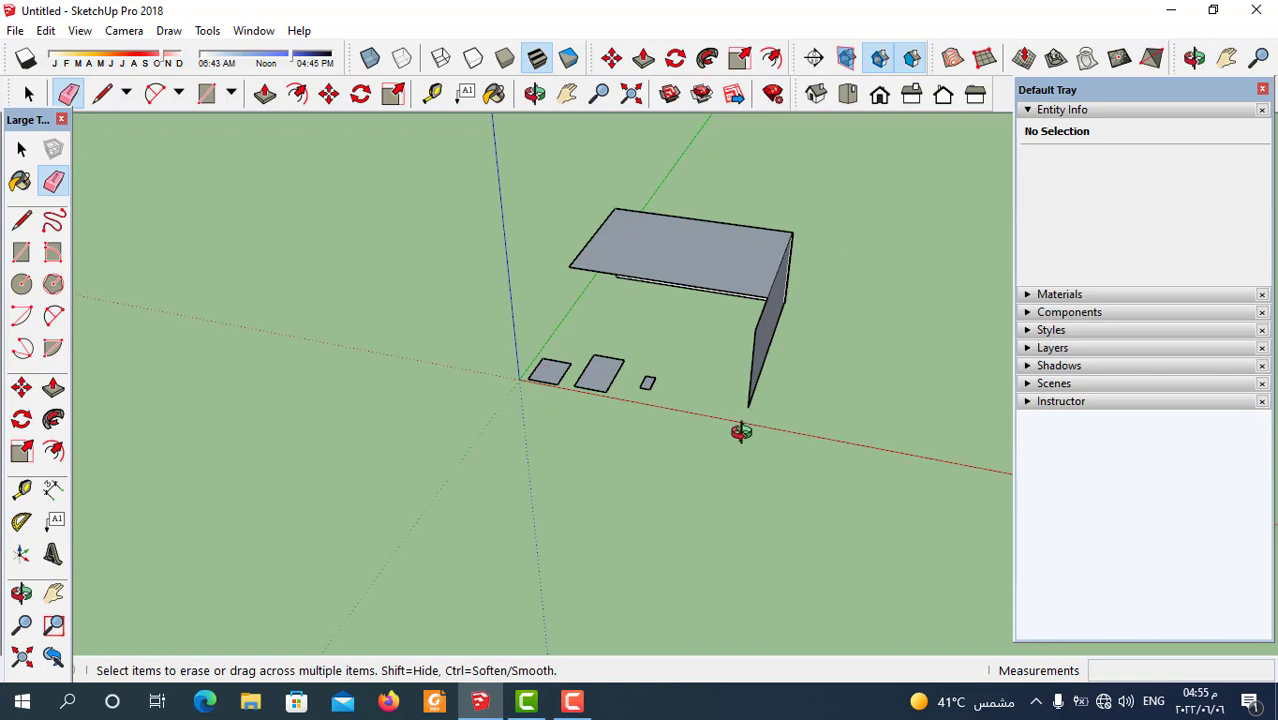
pyautogui.moveTo(741, 431)
pyautogui.mouseDown(button='middle')
pyautogui.moveTo(776, 408)
pyautogui.moveTo(725, 398)
pyautogui.mouseUp(button='middle')
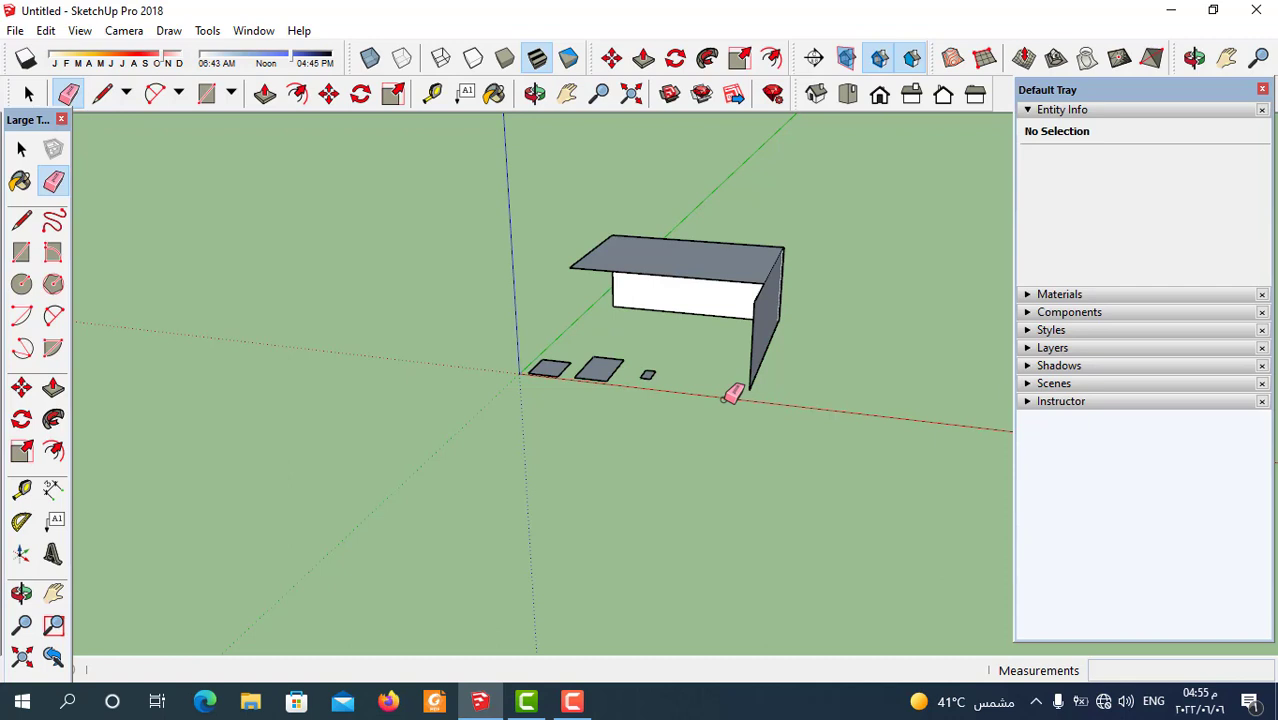
pyautogui.moveTo(733, 393)
pyautogui.mouseDown(button='middle')
pyautogui.moveTo(776, 411)
pyautogui.moveTo(753, 394)
pyautogui.mouseUp(button='middle')
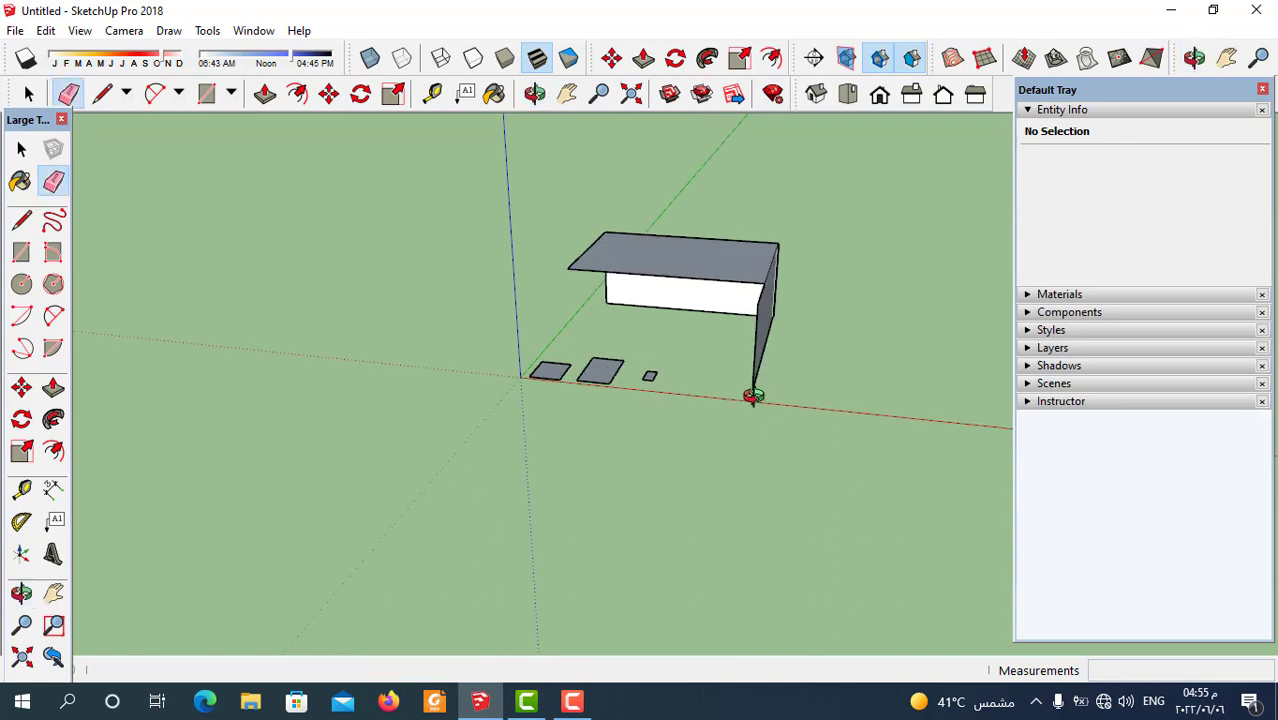
pyautogui.moveTo(778, 352)
pyautogui.mouseDown(button='middle')
pyautogui.moveTo(790, 302)
pyautogui.moveTo(751, 376)
pyautogui.mouseUp(button='middle')
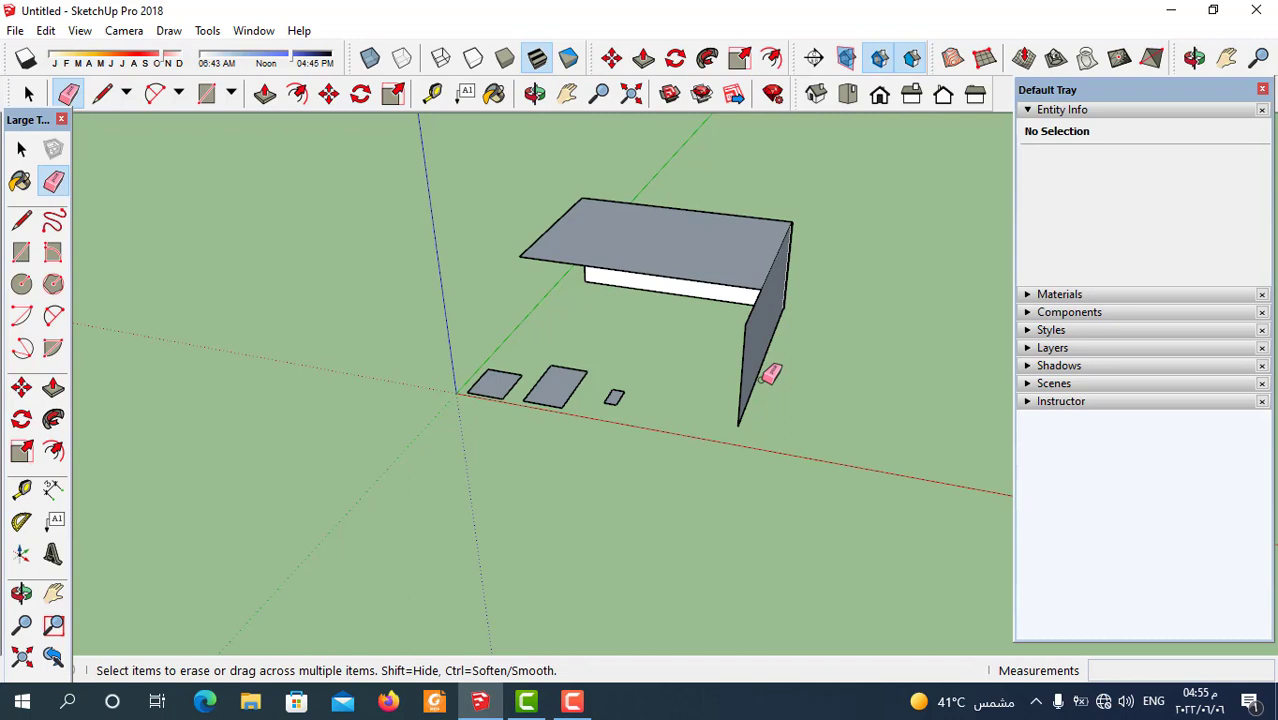
pyautogui.click(572, 701)
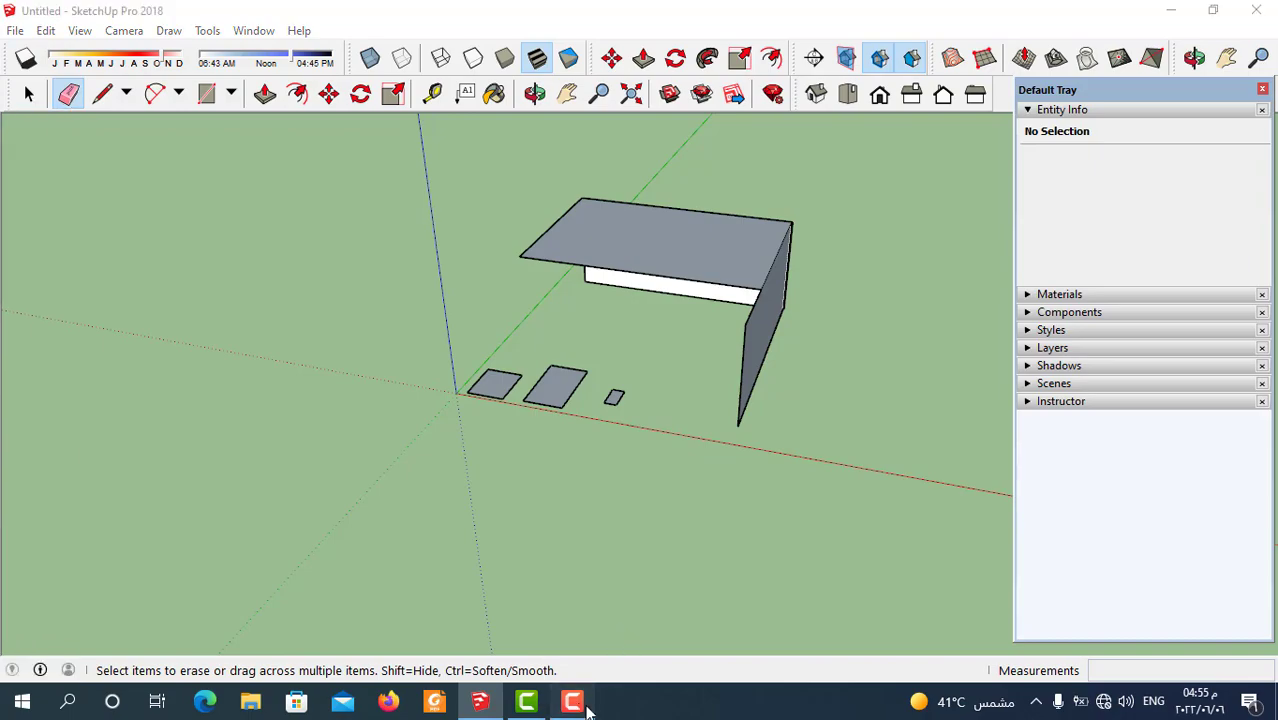